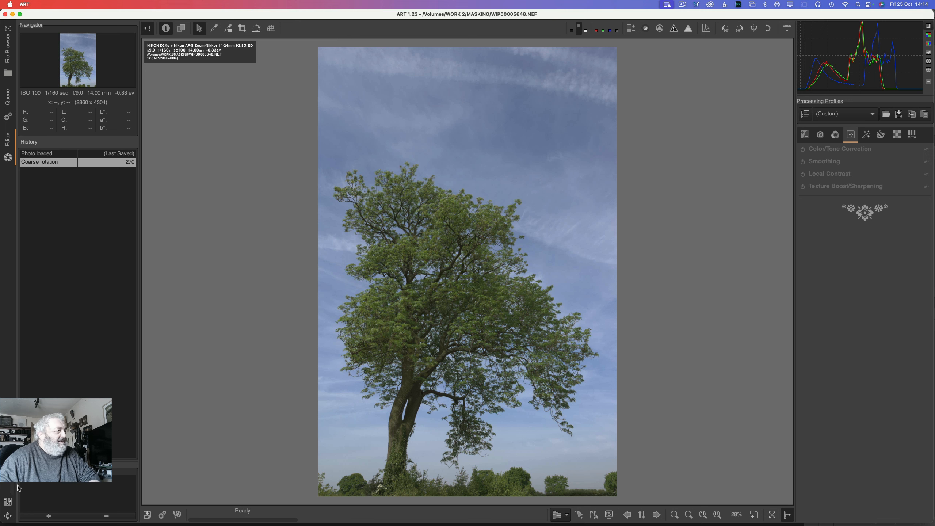
# Open the preferences and set the external editor to the custom command line open -b "com.adobe.Photoshop"
pyautogui.click(8, 501)
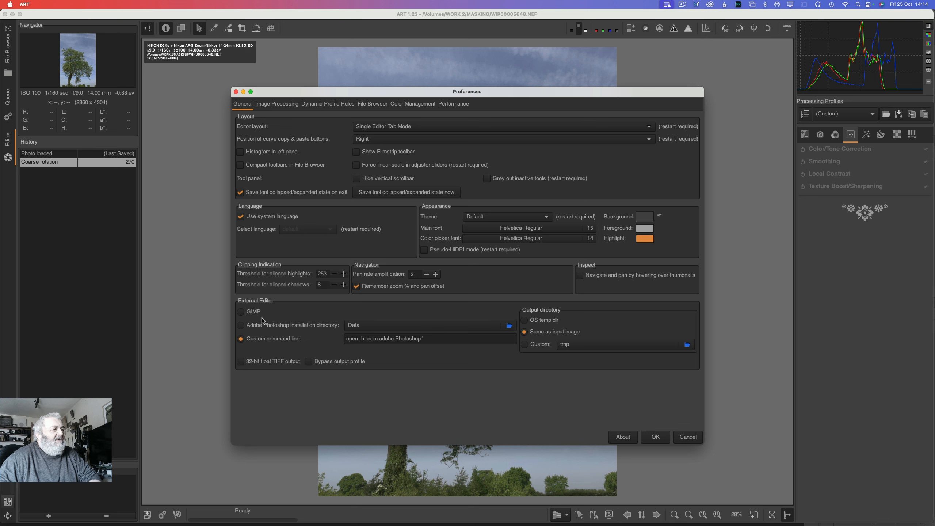
pyautogui.click(244, 314)
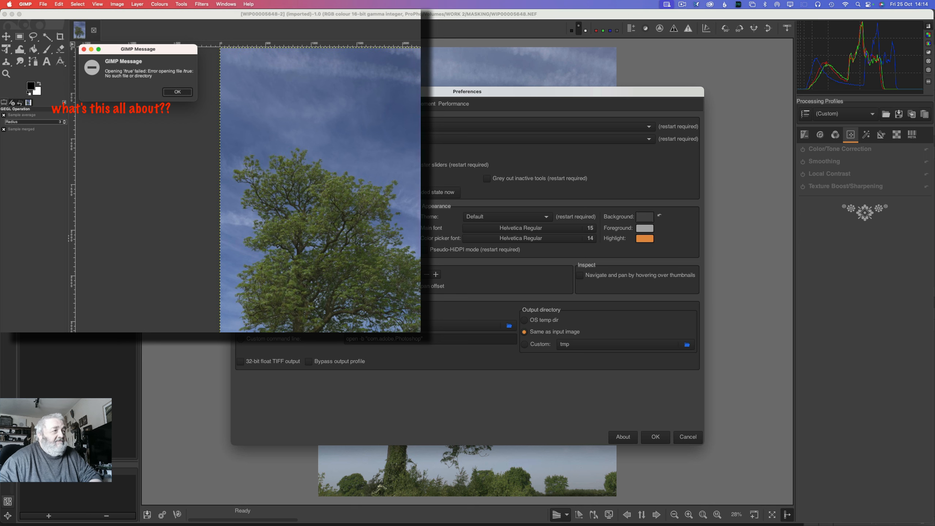
pyautogui.click(242, 340)
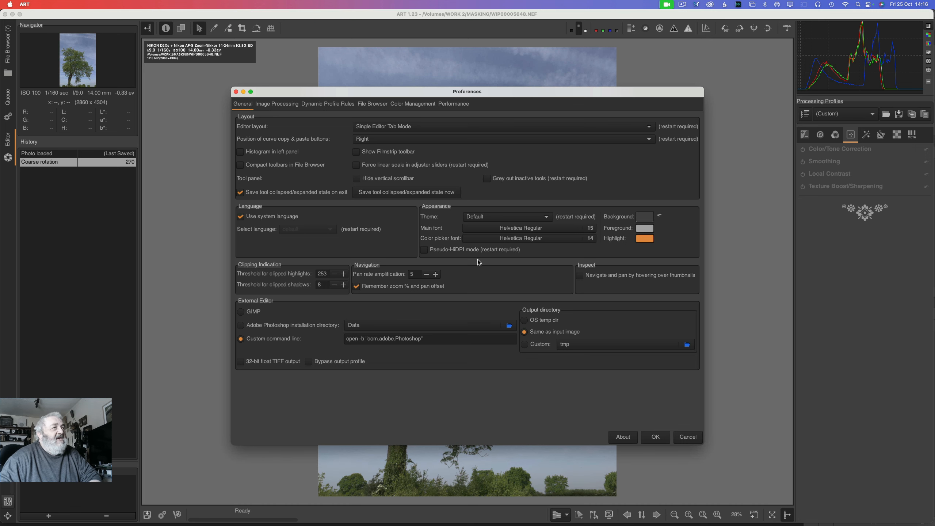
# Review the Image Processing, Dynamic Profile Rules, File Browser, Color Management and Performance preferences, and accept the dialog
pyautogui.click(279, 104)
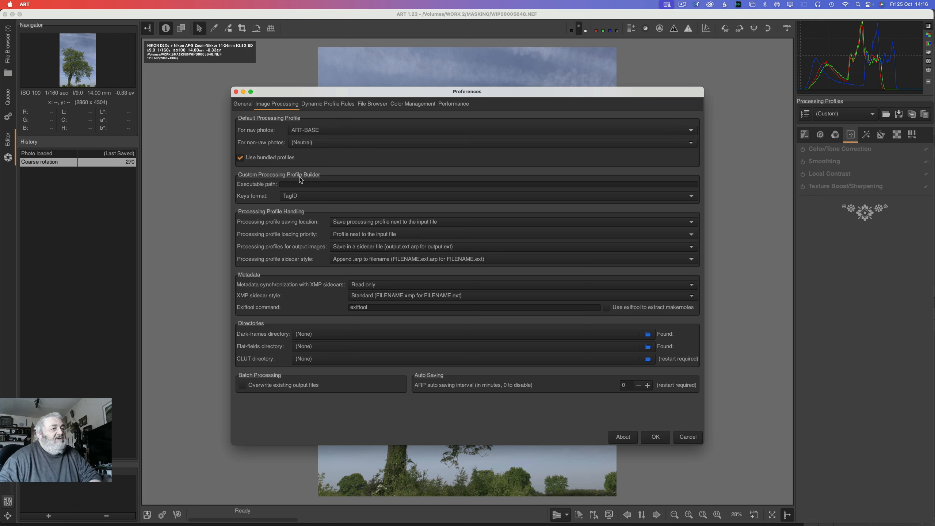
pyautogui.click(342, 106)
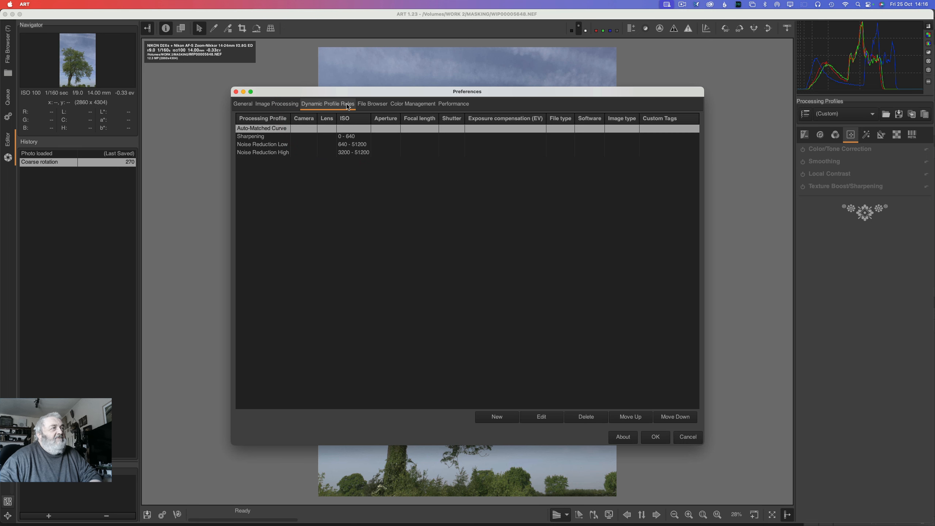
pyautogui.click(376, 106)
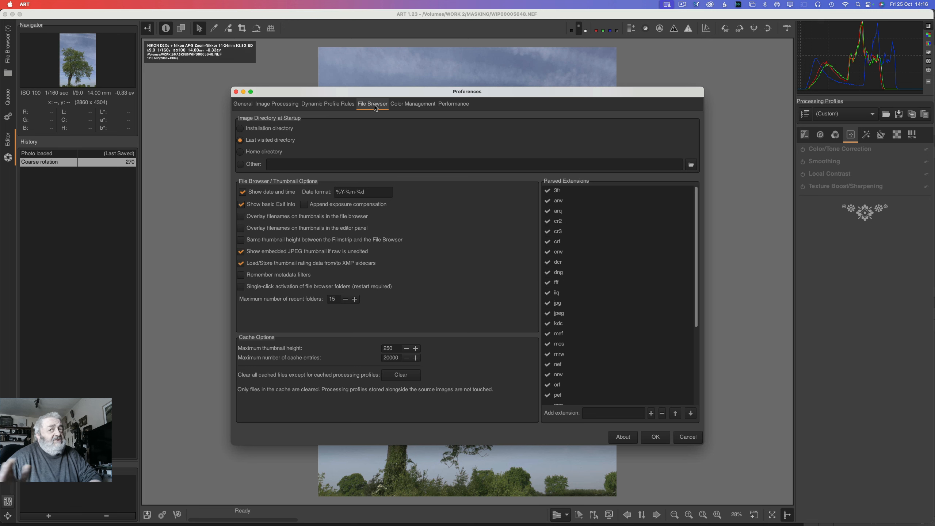
pyautogui.click(410, 104)
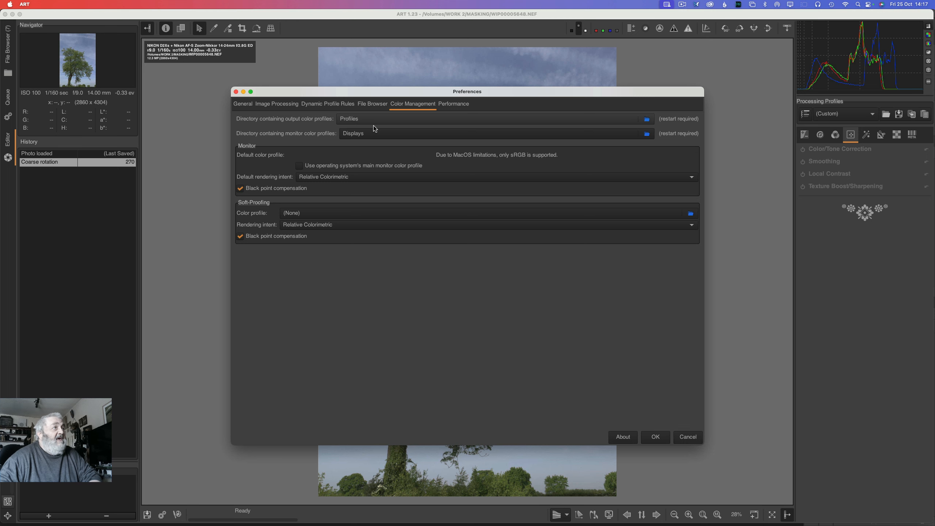
pyautogui.click(453, 106)
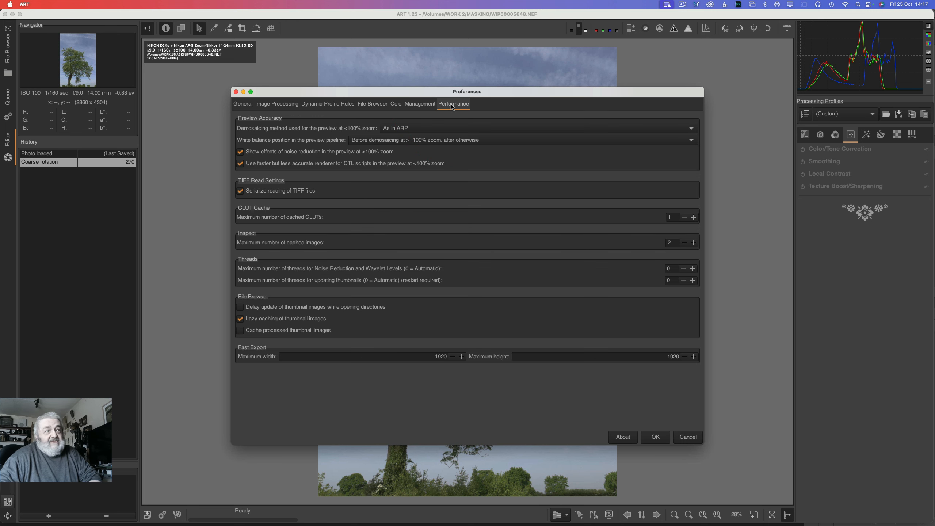
pyautogui.click(655, 437)
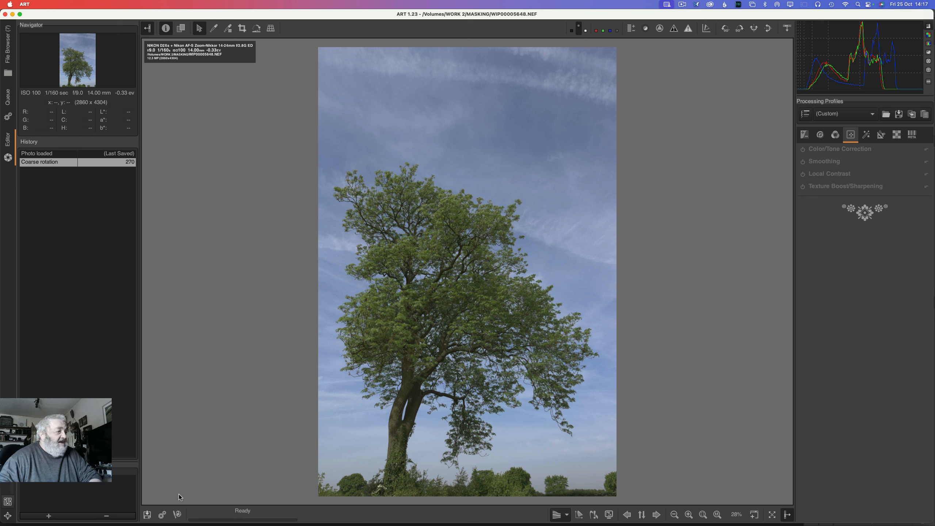
# Send the tree photo to Photoshop as the external editor, close it there, and switch back to ART
pyautogui.click(177, 515)
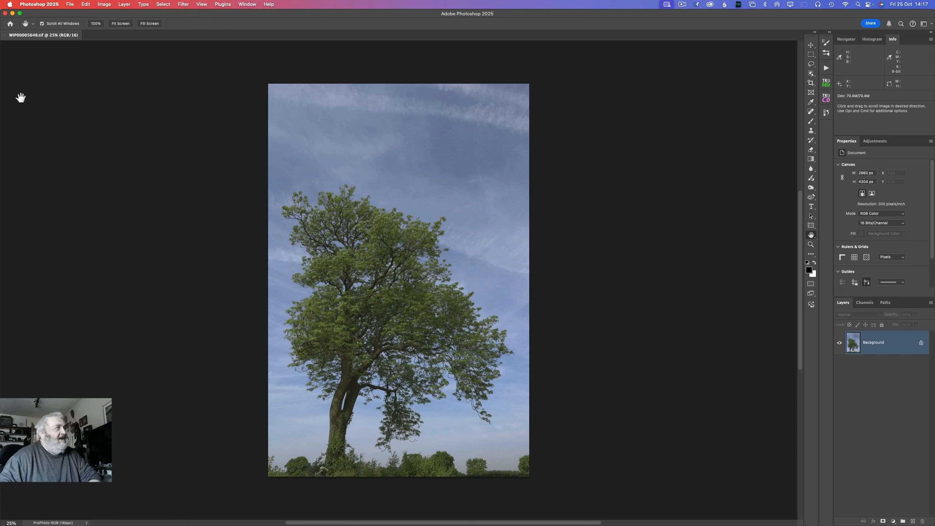
pyautogui.click(5, 35)
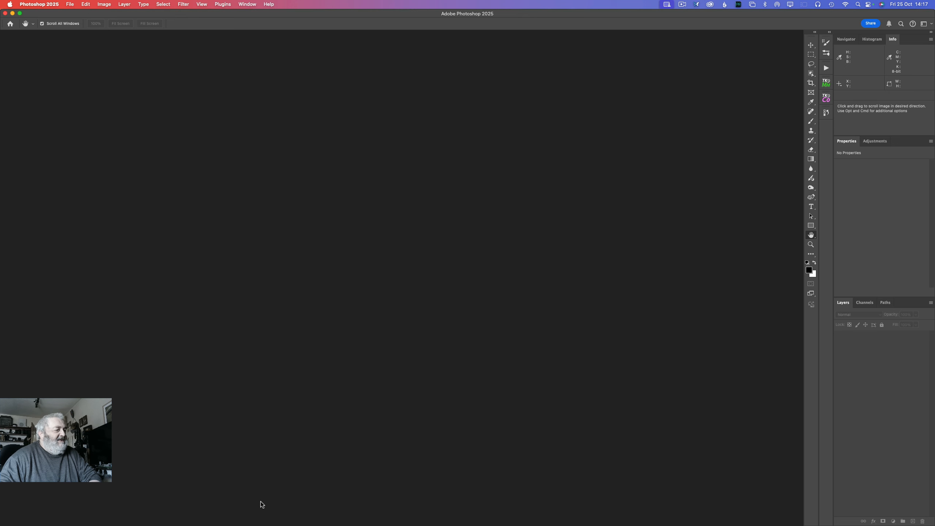
pyautogui.click(251, 514)
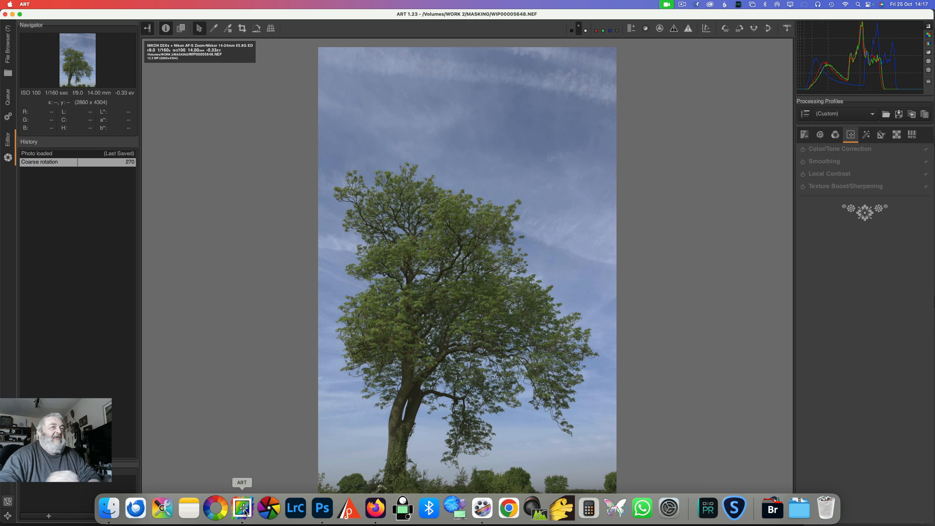
# Enable Color/Tone Correction among the local editing tools, expand its settings and open the correction mode choices
pyautogui.click(851, 135)
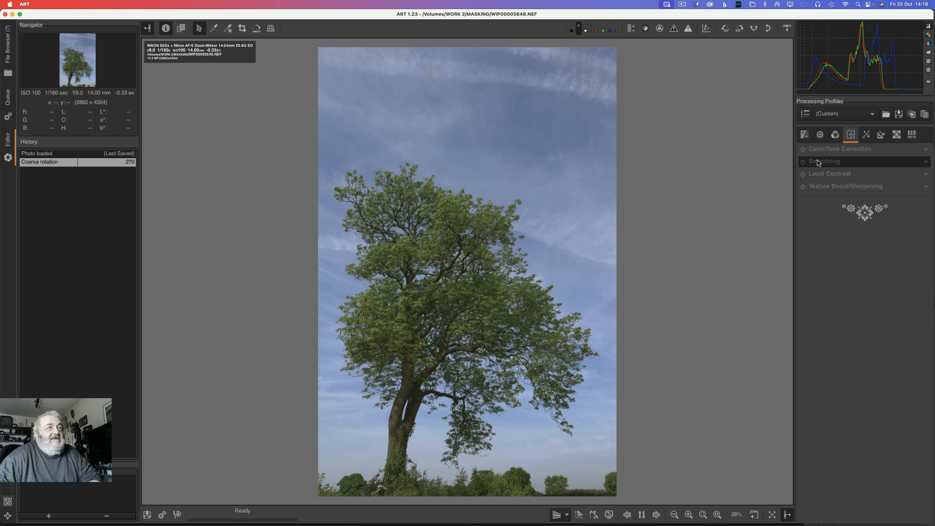
pyautogui.click(806, 151)
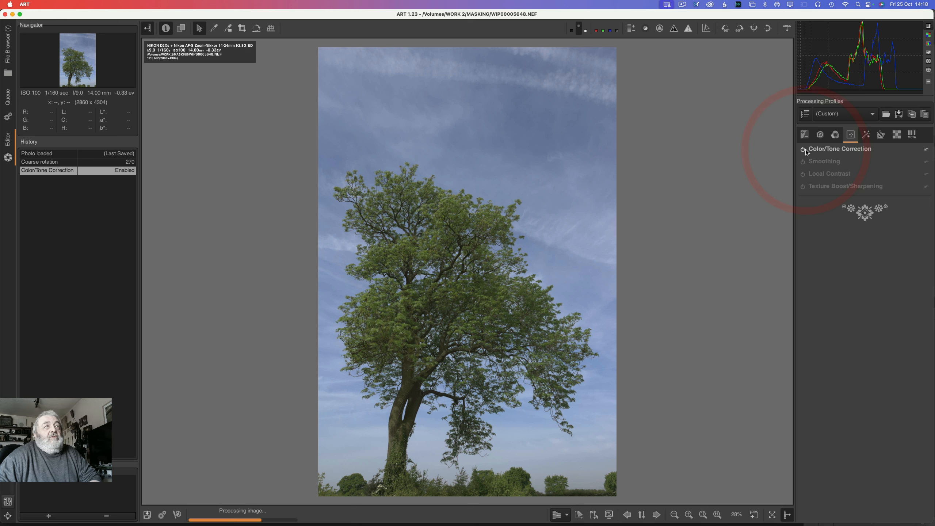
pyautogui.click(824, 150)
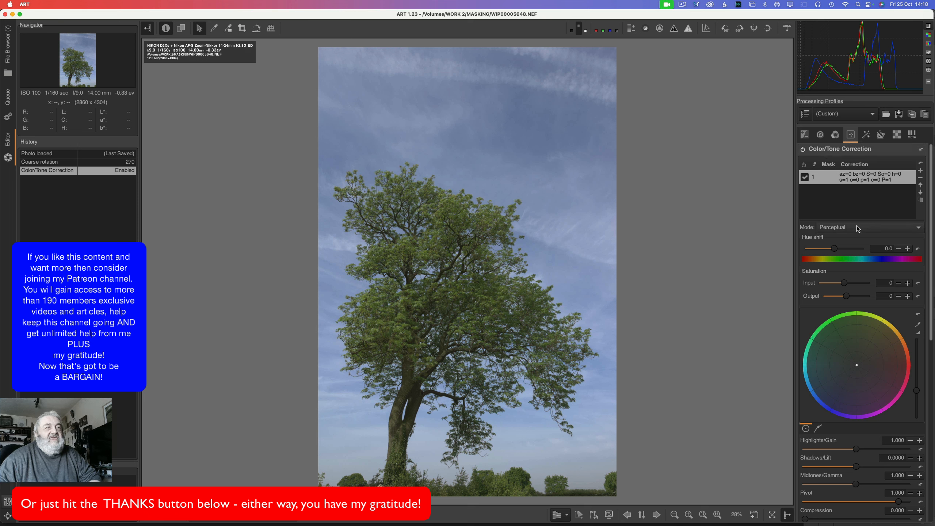
pyautogui.click(843, 228)
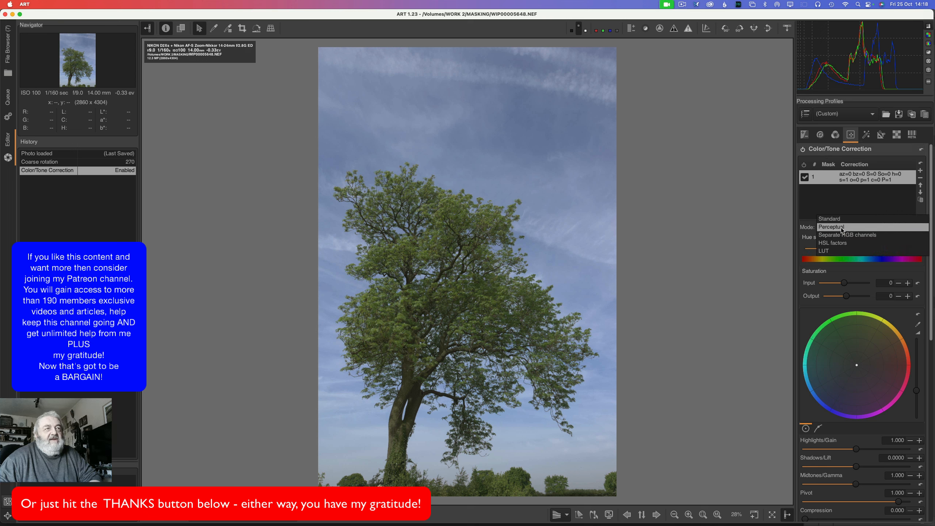
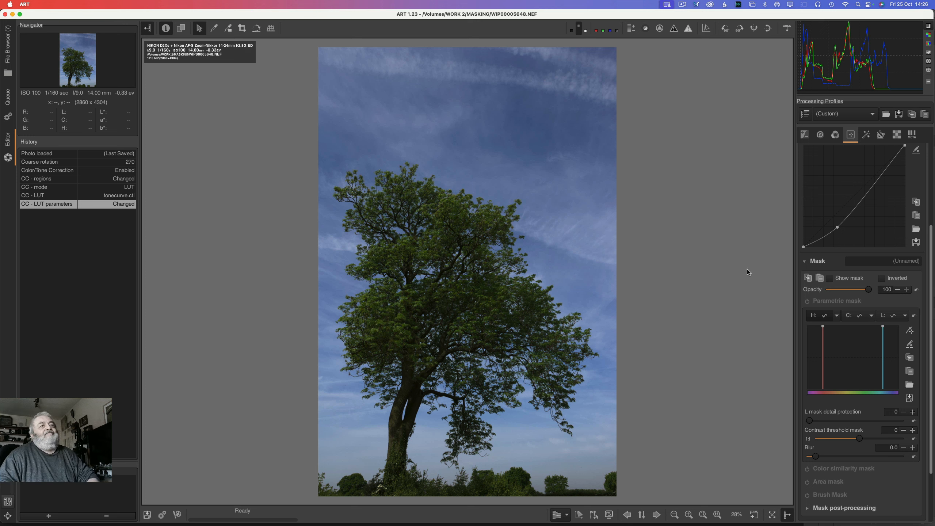
# Enable the parametric mask, show its overlay, and pull down the hue curve outside the blues to isolate the sky from the tree
pyautogui.click(807, 302)
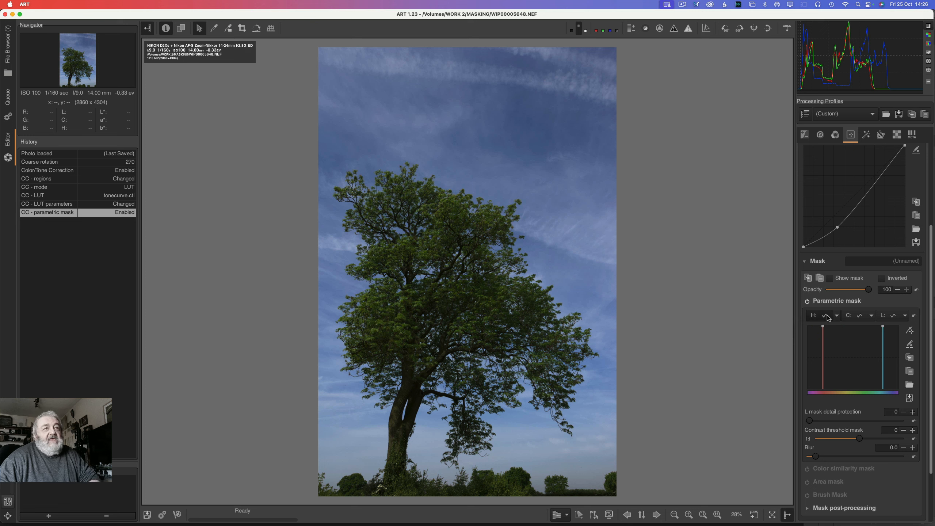
pyautogui.click(832, 281)
pyautogui.moveTo(827, 326); pyautogui.dragTo(826, 389)
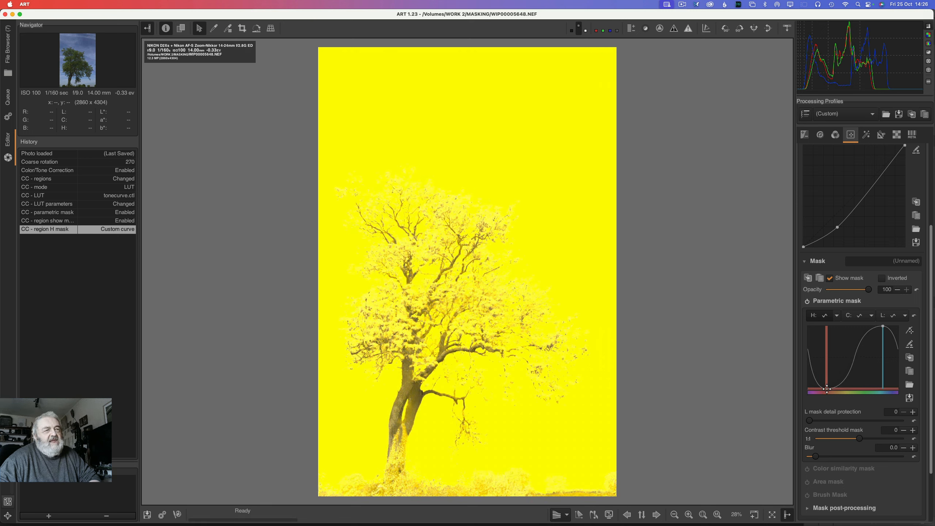
pyautogui.moveTo(827, 389); pyautogui.dragTo(845, 389)
pyautogui.moveTo(814, 348); pyautogui.dragTo(810, 389)
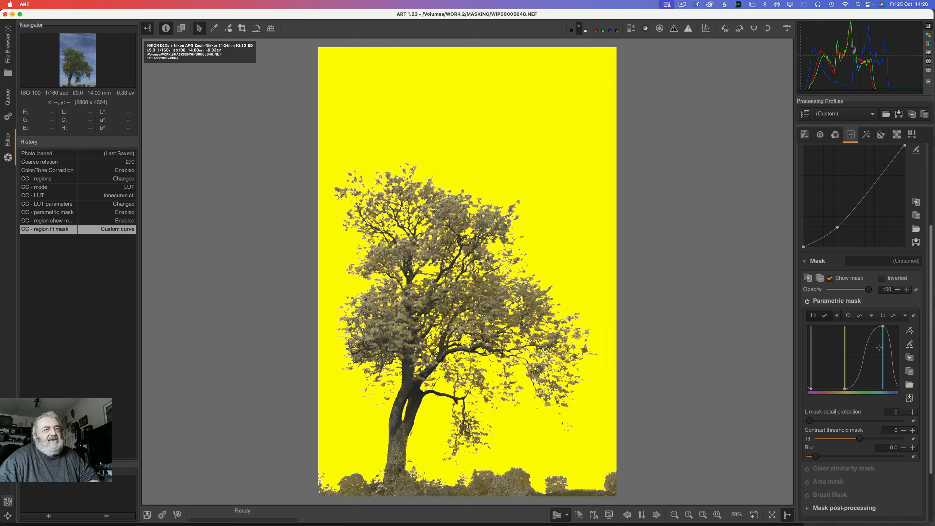
# Hide the mask overlay and tighten the hue curve around the sky's blues by moving its green and blue points
pyautogui.click(829, 279)
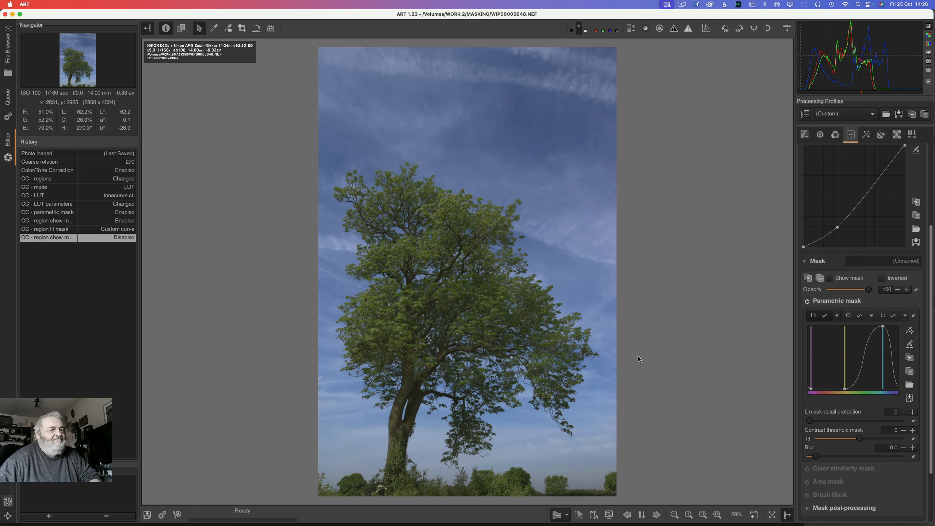
pyautogui.moveTo(844, 388); pyautogui.dragTo(860, 389)
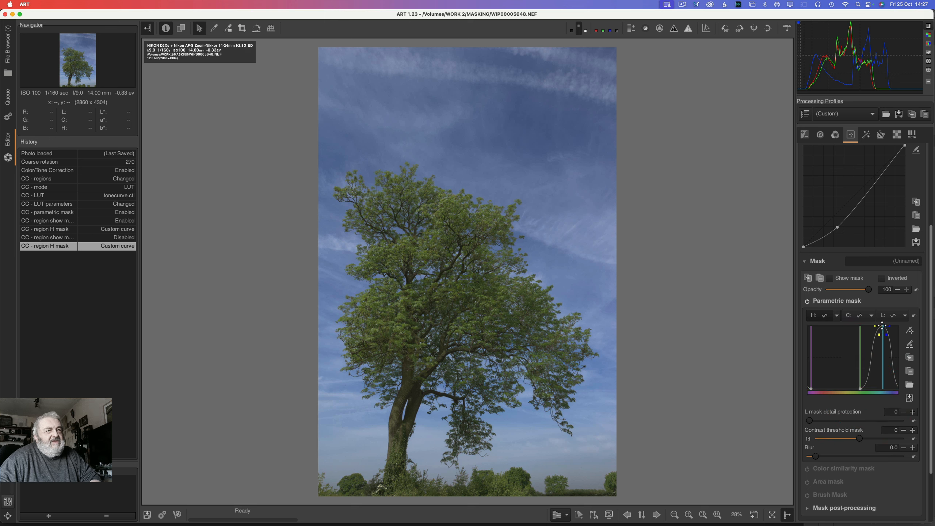
pyautogui.moveTo(882, 326); pyautogui.dragTo(886, 325)
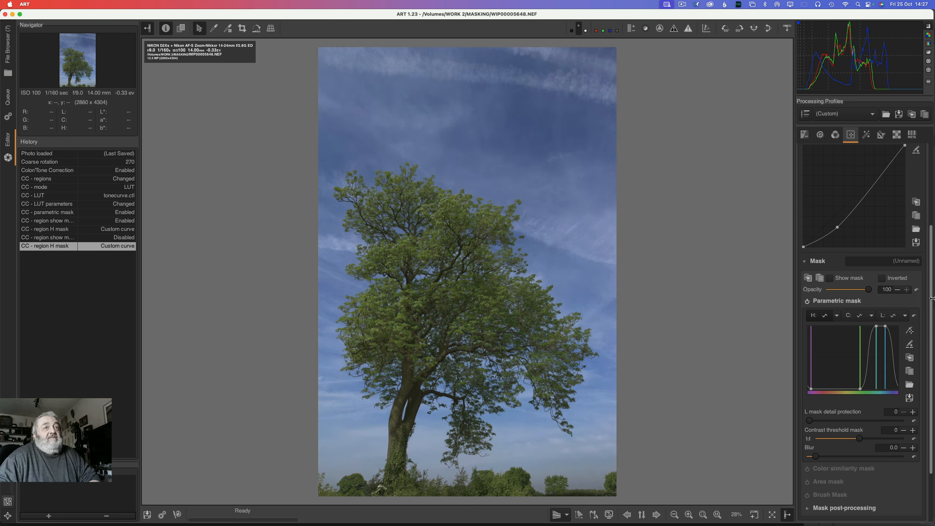
# Turn Color/Tone Correction off and back on to compare the sky before and after the masked tone curve
pyautogui.moveTo(931, 300); pyautogui.dragTo(933, 193)
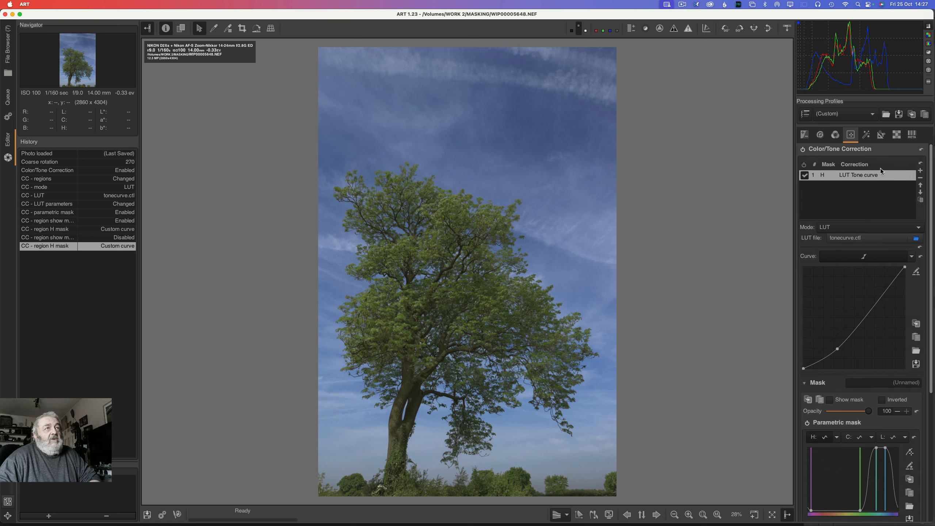
pyautogui.click(803, 150)
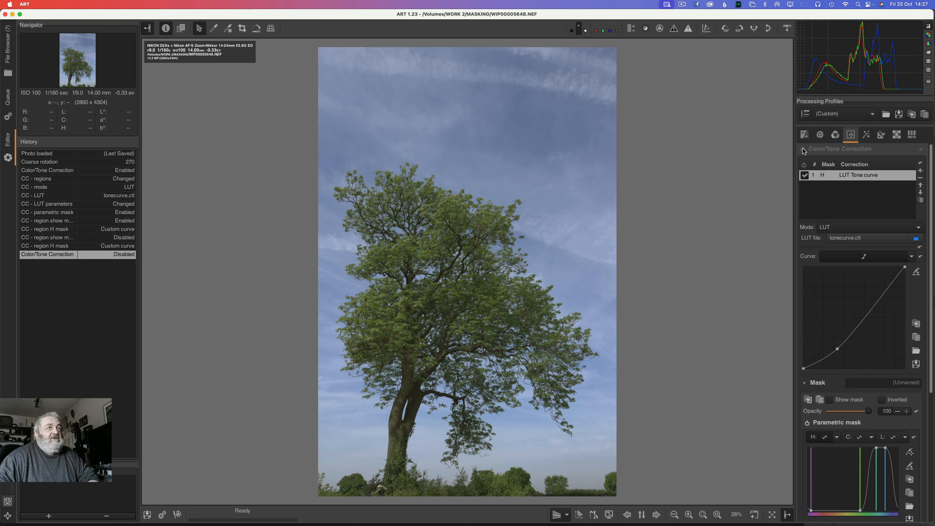
pyautogui.click(804, 151)
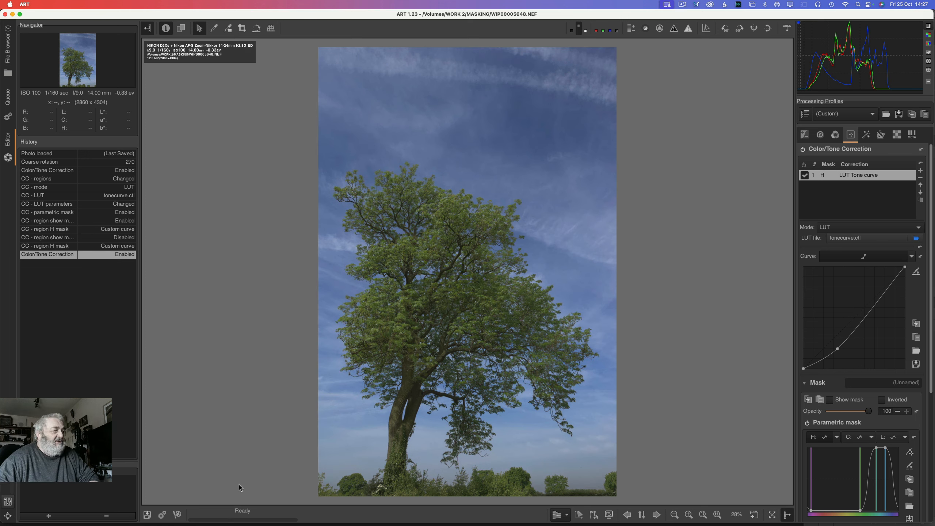
# Send the corrected tree photo to Photoshop, close the resulting TIFF there, and return to ART
pyautogui.click(178, 515)
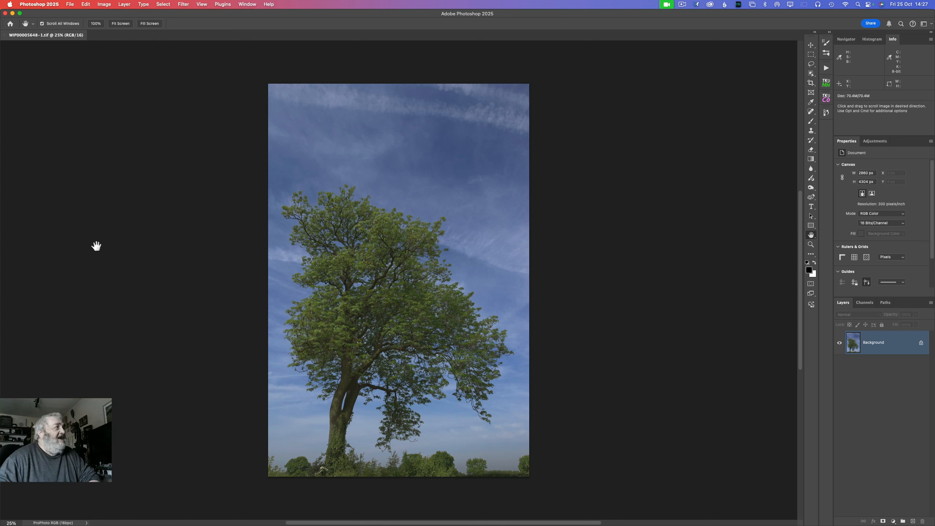
pyautogui.click(5, 36)
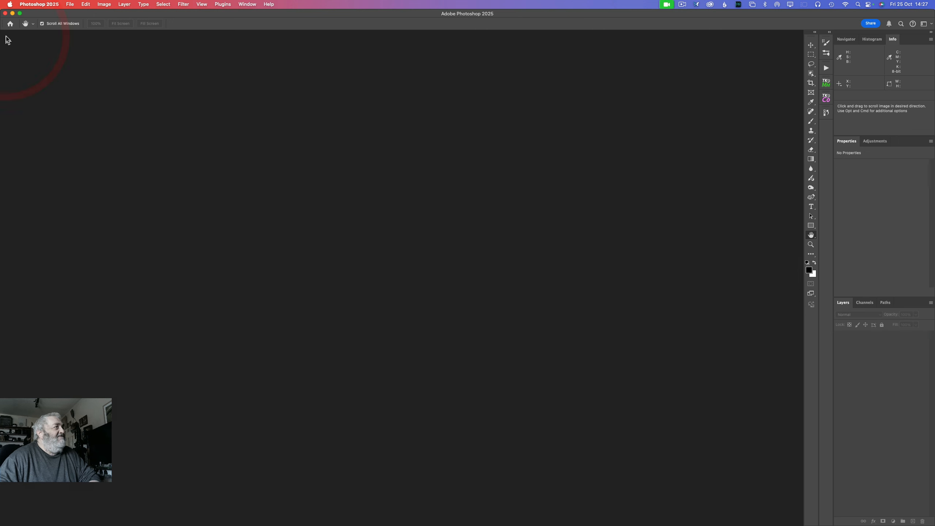
pyautogui.moveTo(343, 524)
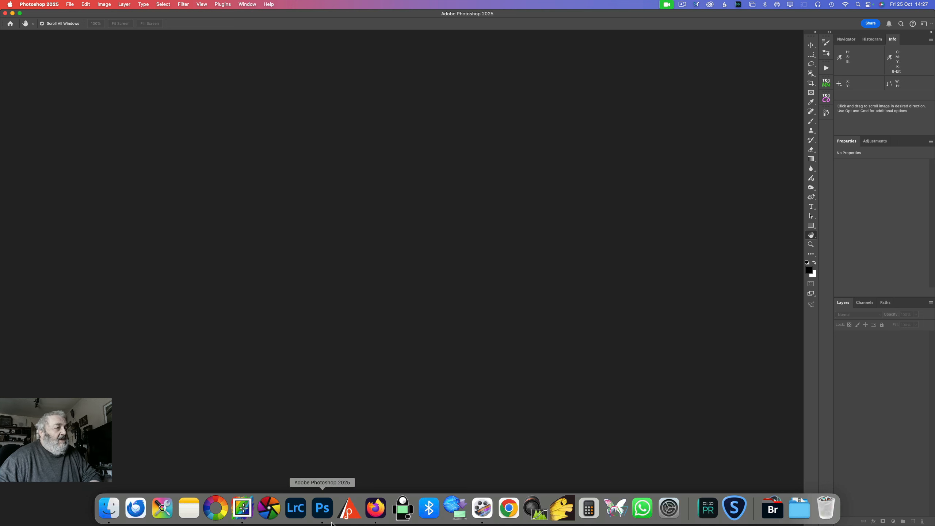
pyautogui.click(244, 509)
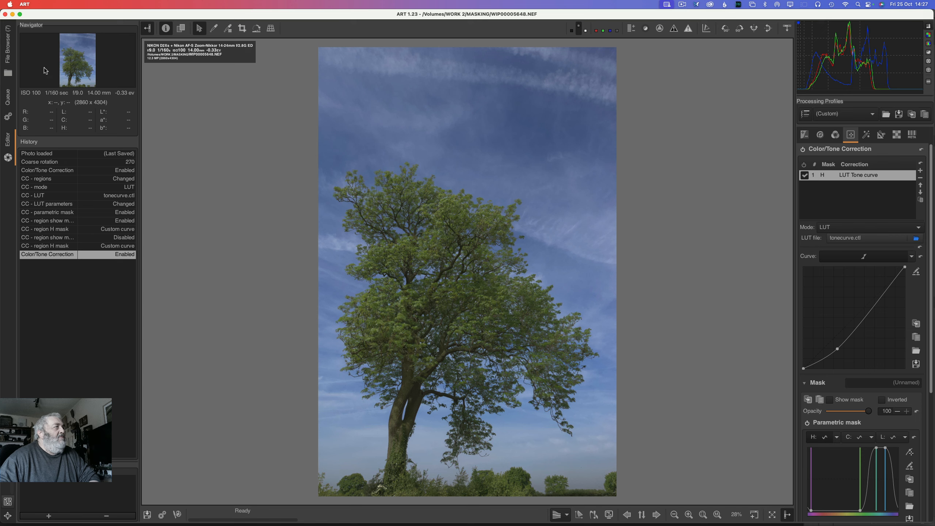
# Open the seascape raw file _D8E5765.NEF from the MASKING folder in the editor
pyautogui.click(7, 49)
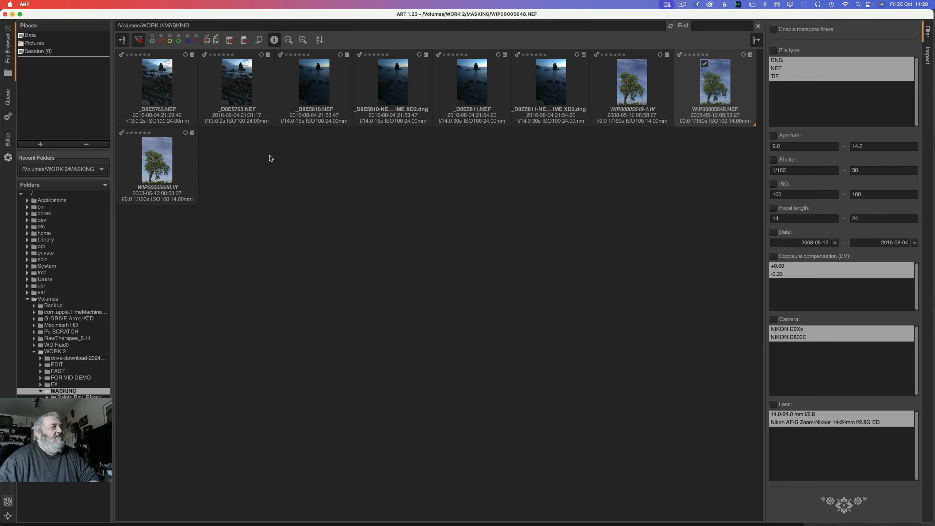
pyautogui.click(243, 89)
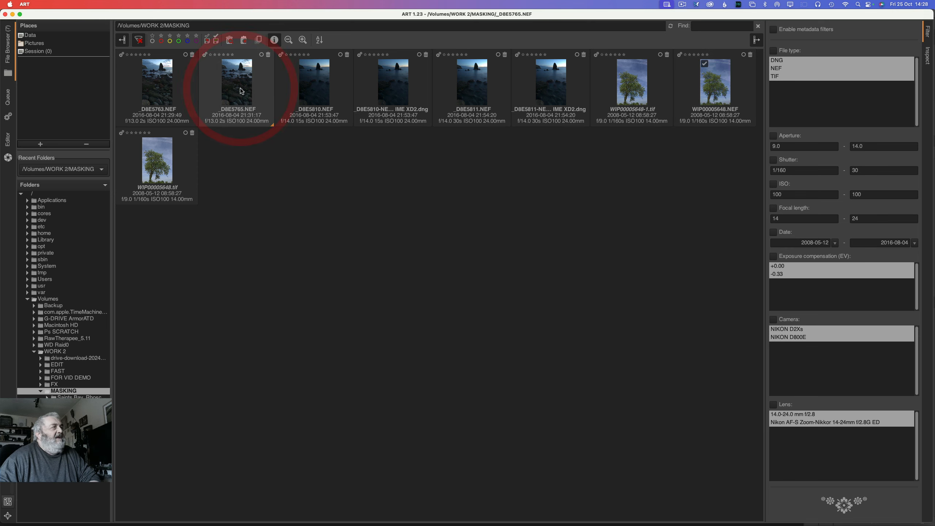
pyautogui.click(241, 90)
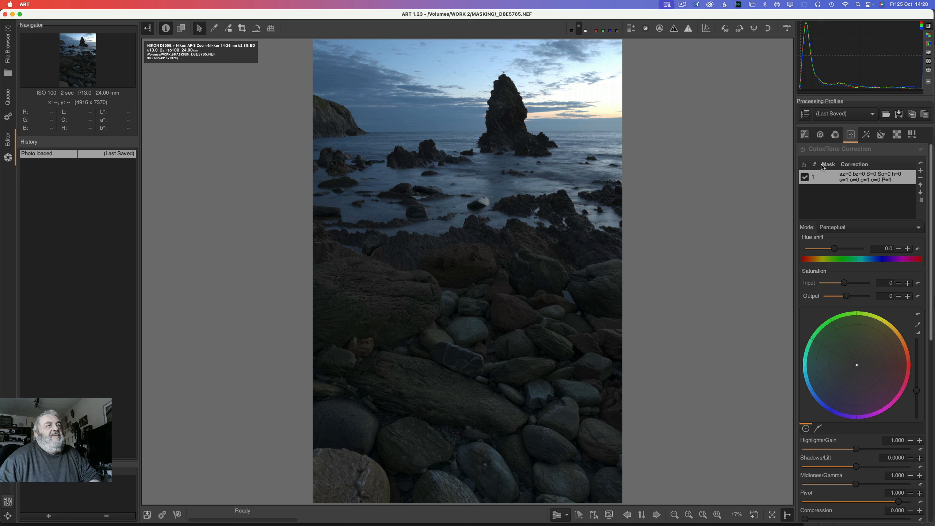
# Apply the custom ART-BASE processing profile to the seascape
pyautogui.click(805, 135)
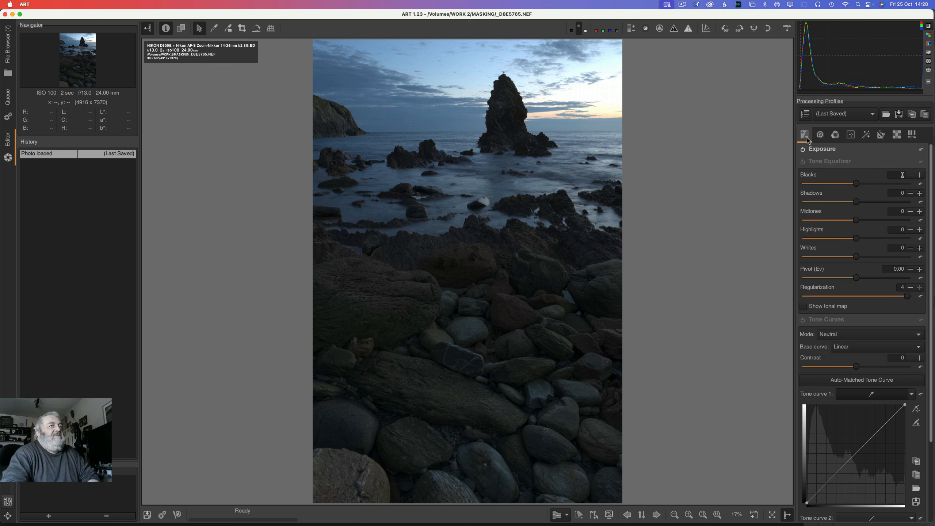
pyautogui.click(843, 114)
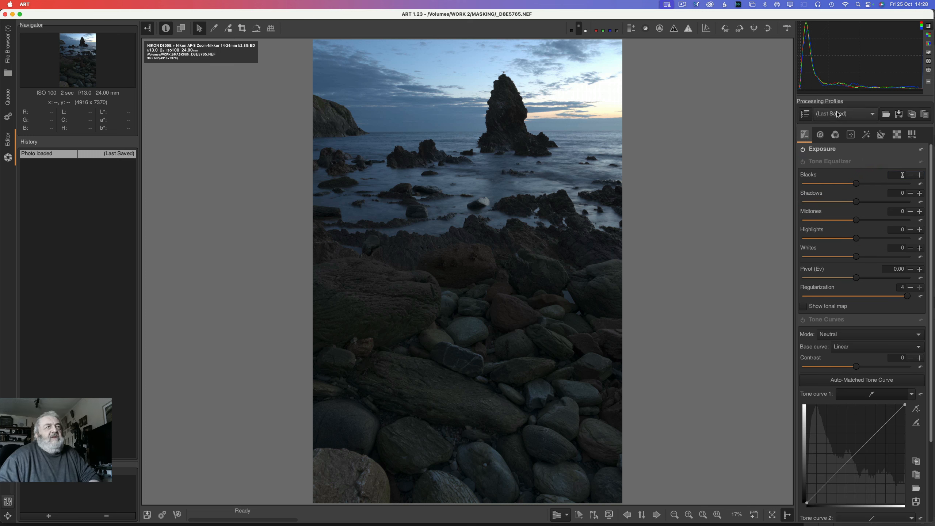
pyautogui.moveTo(836, 88)
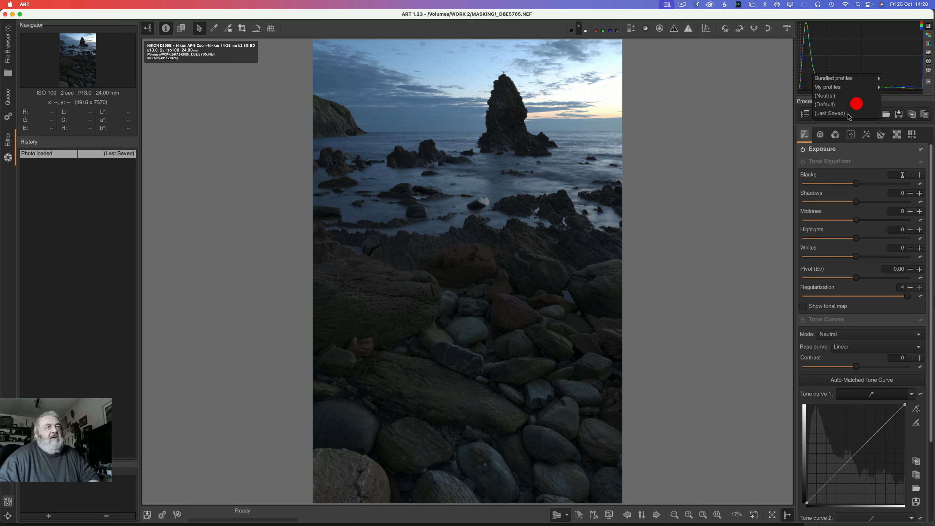
pyautogui.click(890, 90)
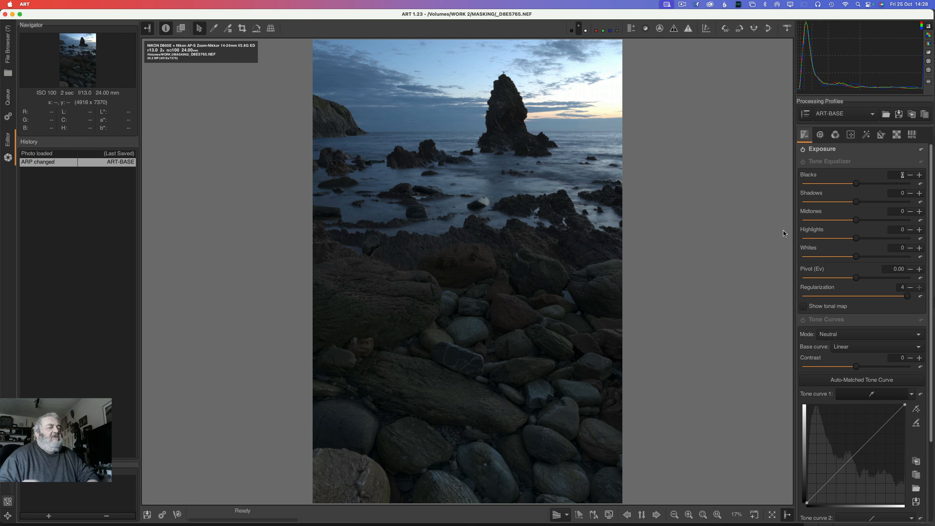
# Set the exposure's highlight reconstruction to Color Propagation and collapse the Tone Equalizer settings
pyautogui.click(824, 151)
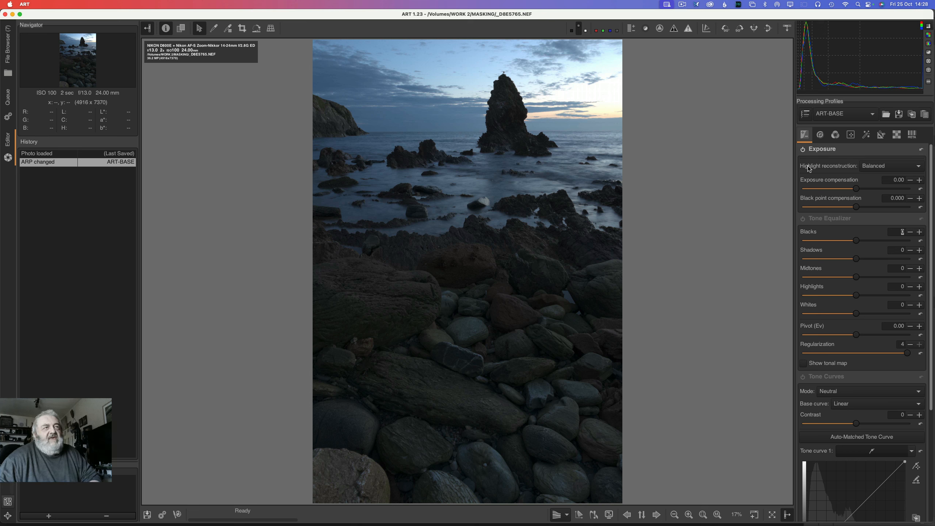
pyautogui.click(888, 168)
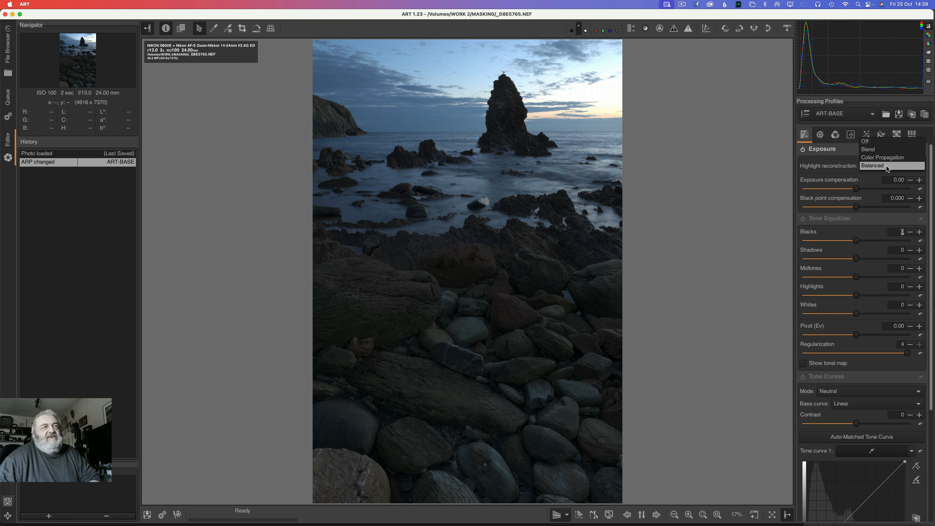
pyautogui.click(883, 159)
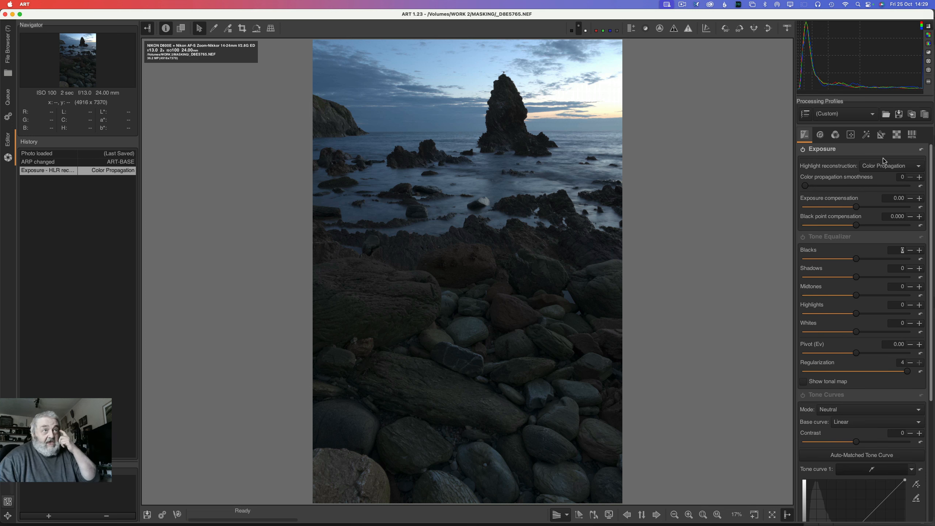
pyautogui.click(822, 239)
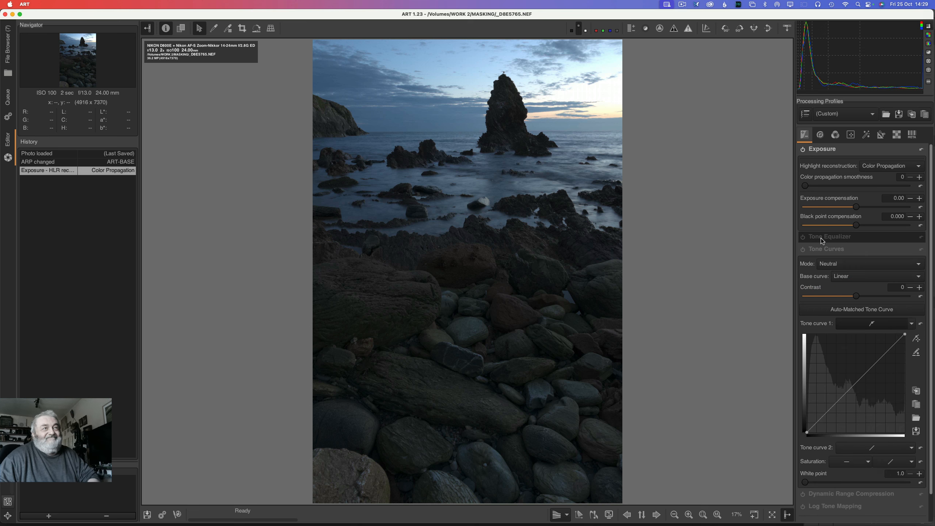
# Enable Tone Curves and set the base curve to Smooth highlights rolloff, comparing it with Linear, and collapse the settings
pyautogui.click(803, 250)
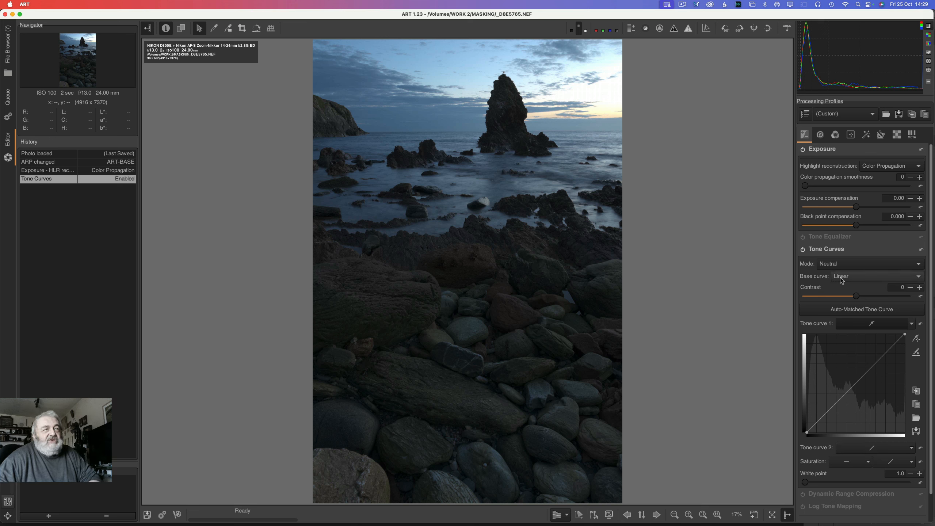
pyautogui.click(840, 279)
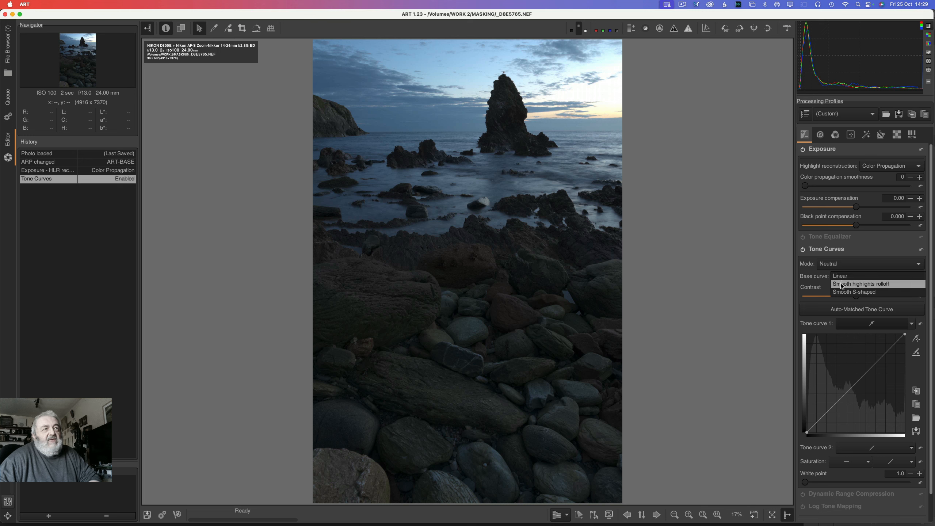
pyautogui.click(841, 284)
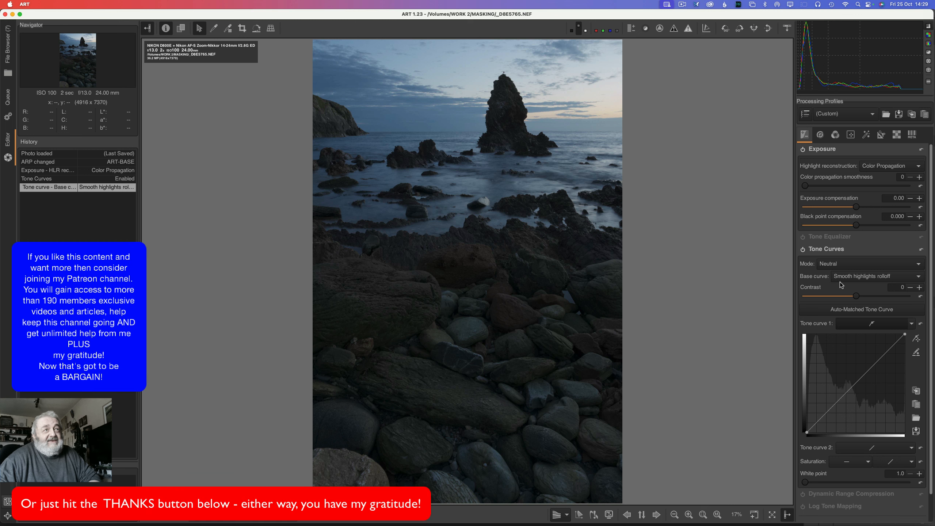
pyautogui.click(840, 276)
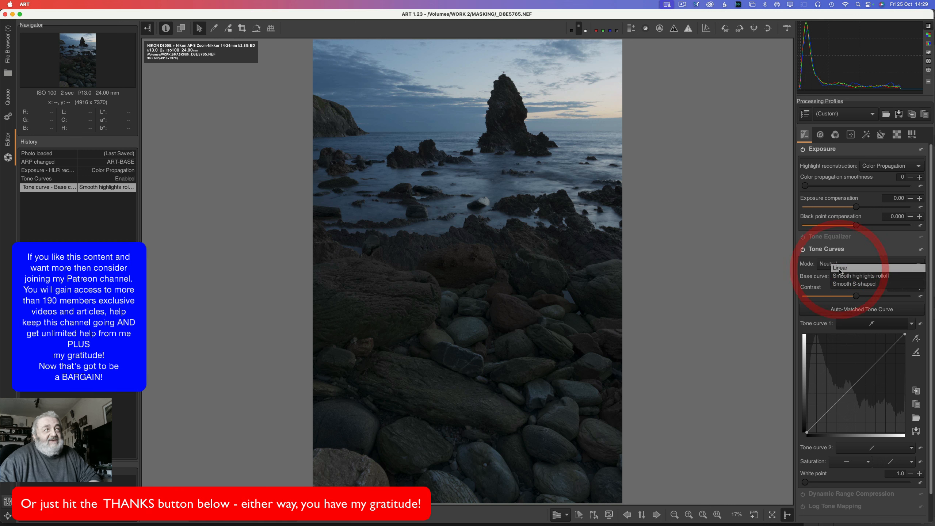
pyautogui.click(840, 268)
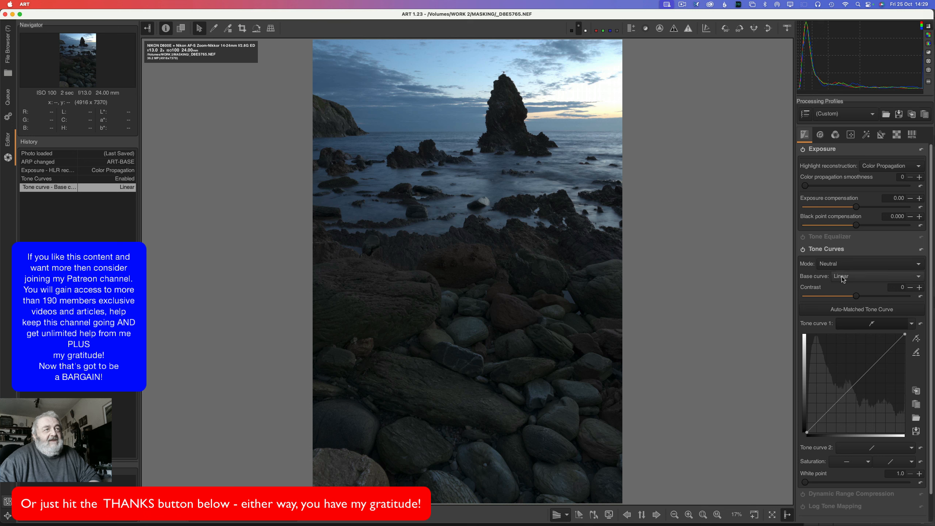
pyautogui.click(843, 278)
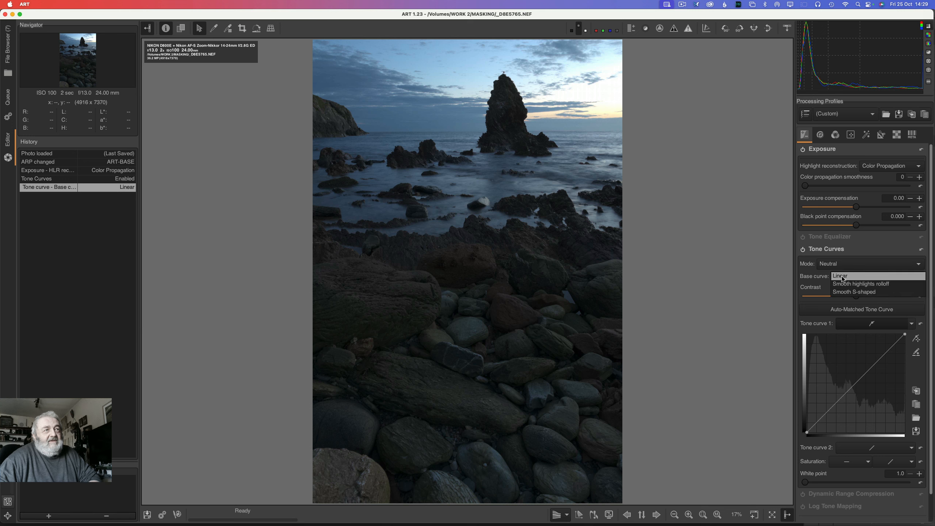
pyautogui.click(842, 282)
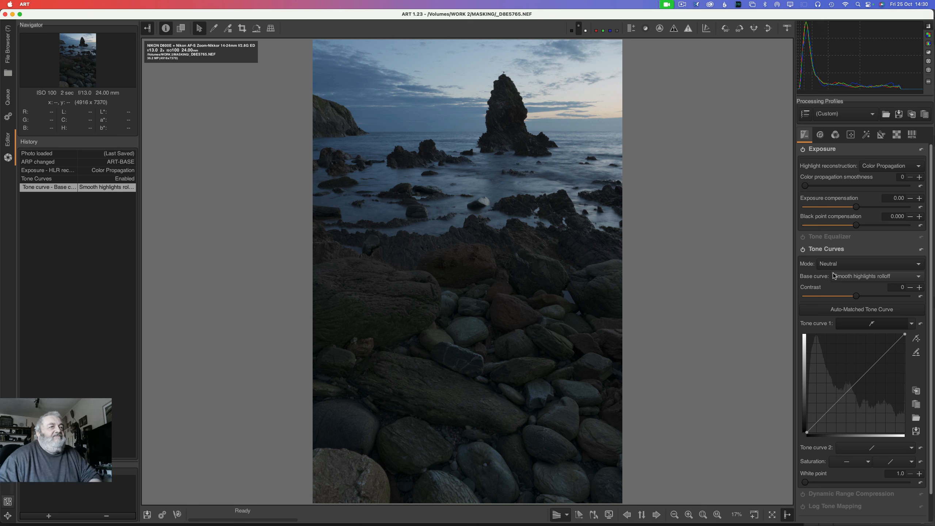
pyautogui.click(829, 249)
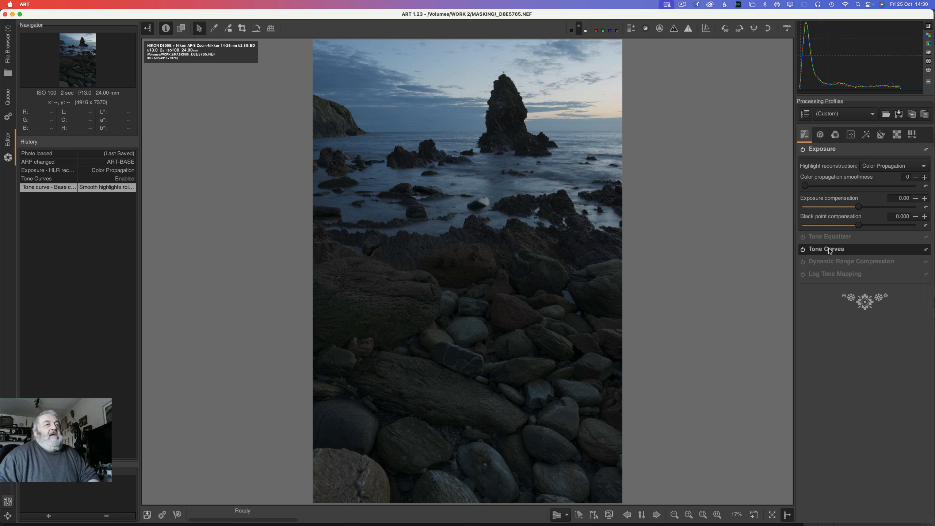
# Enable the Tone Equalizer and show its tonal map briefly to see which areas each band covers
pyautogui.click(802, 236)
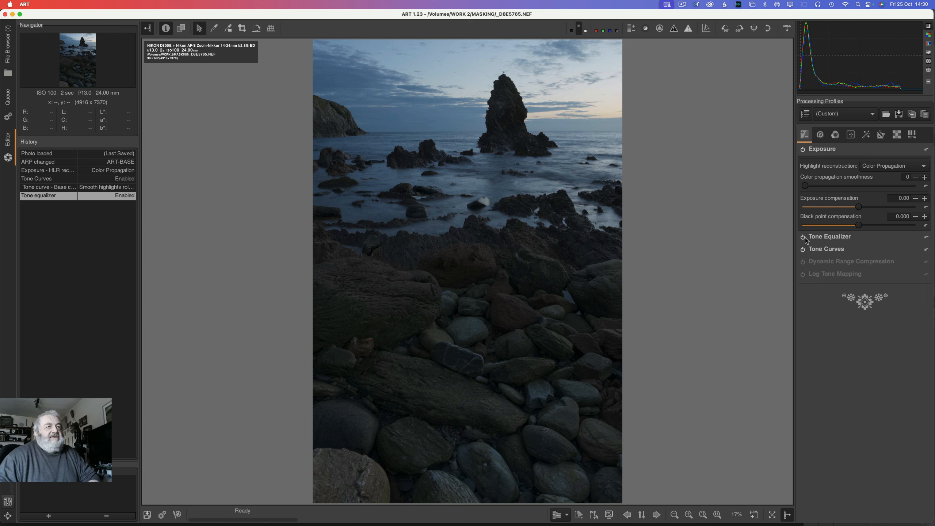
pyautogui.click(821, 240)
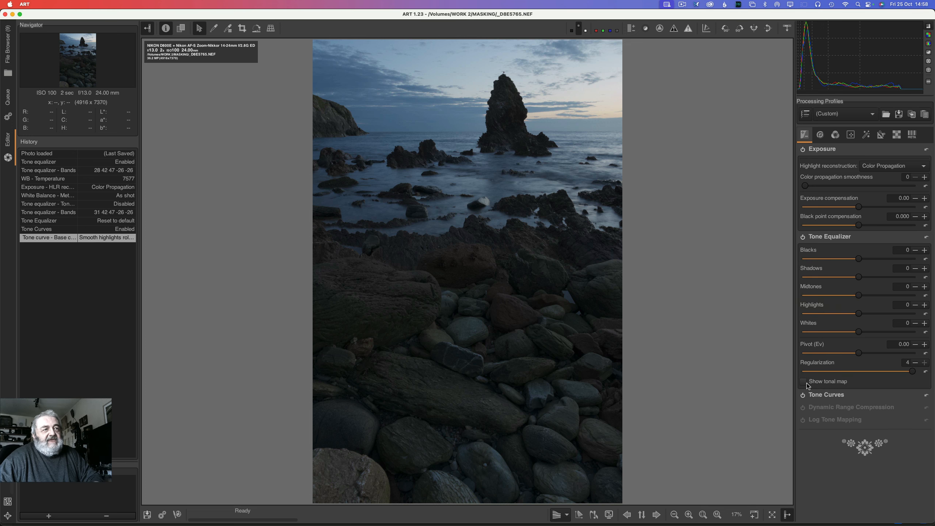
pyautogui.click(805, 383)
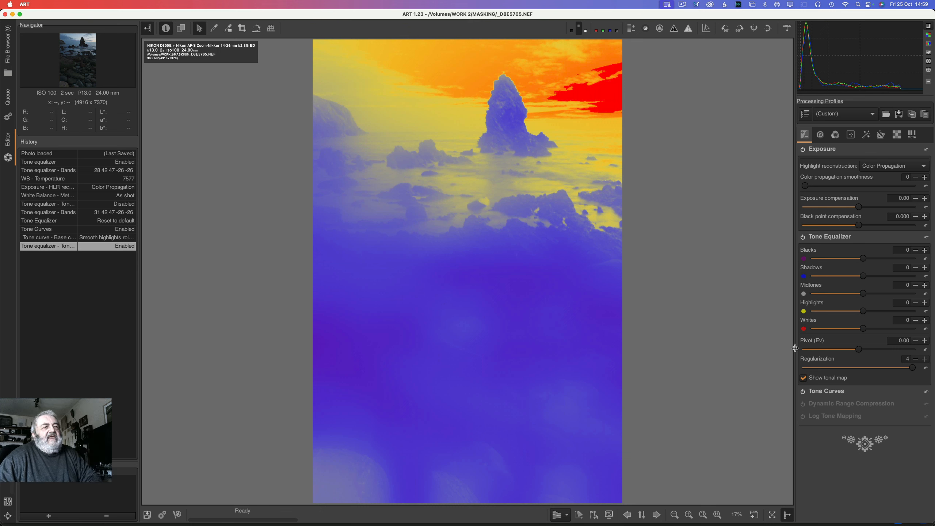
pyautogui.click(804, 379)
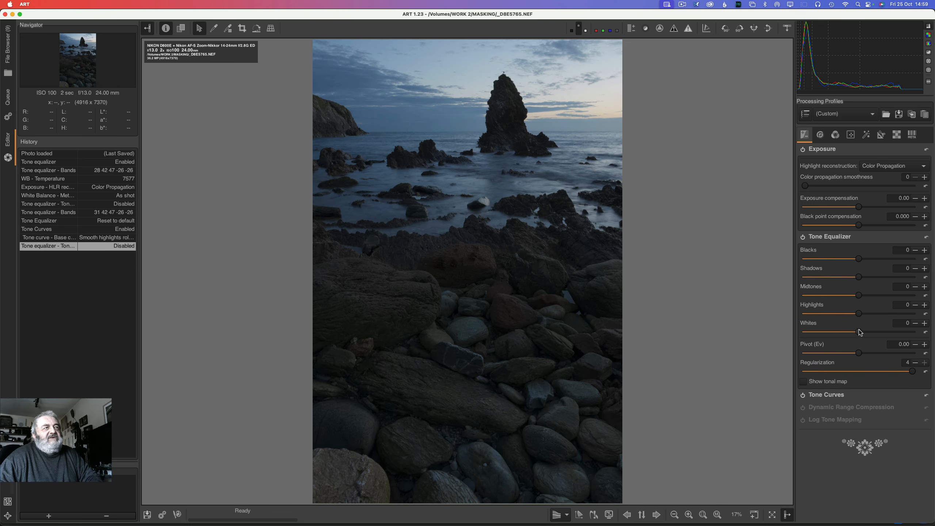
# Set the Tone Equalizer to whites -29, highlights -28, blacks 45, shadows 57 and midtones 39
pyautogui.moveTo(860, 333); pyautogui.dragTo(843, 314)
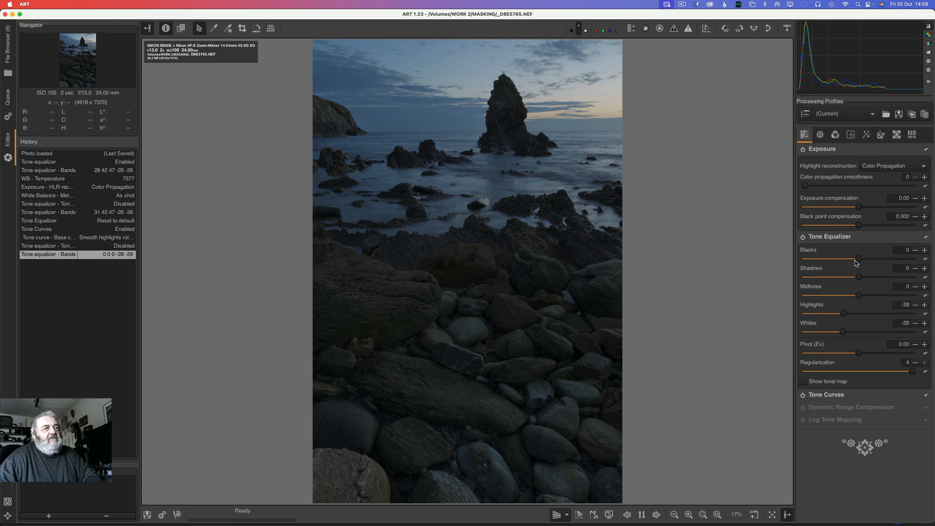
pyautogui.moveTo(859, 261); pyautogui.dragTo(888, 276)
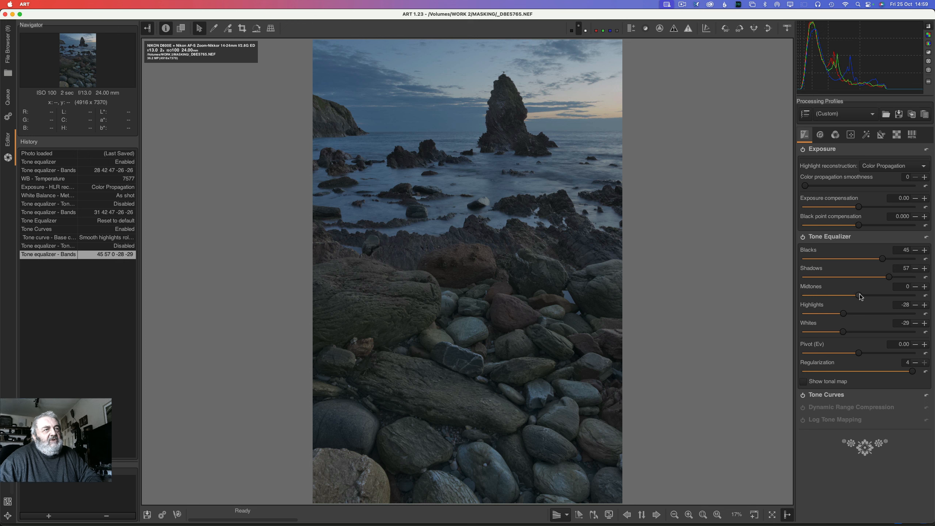
pyautogui.moveTo(859, 297); pyautogui.dragTo(881, 296)
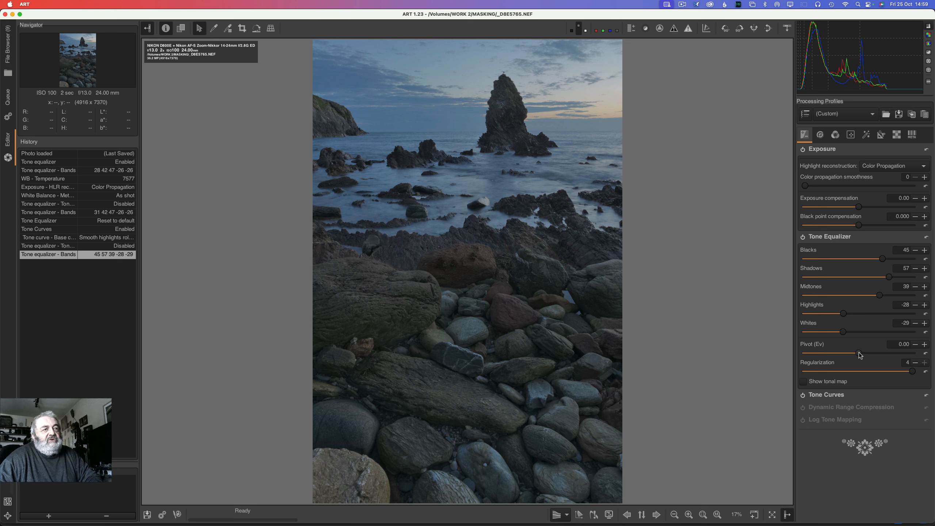
# Set the Tone Equalizer pivot to 0.14 Ev with regularization at 4, and check the tonal map on and off
pyautogui.moveTo(858, 353)
pyautogui.mouseDown()
pyautogui.moveTo(832, 353)
pyautogui.moveTo(867, 352)
pyautogui.mouseUp()
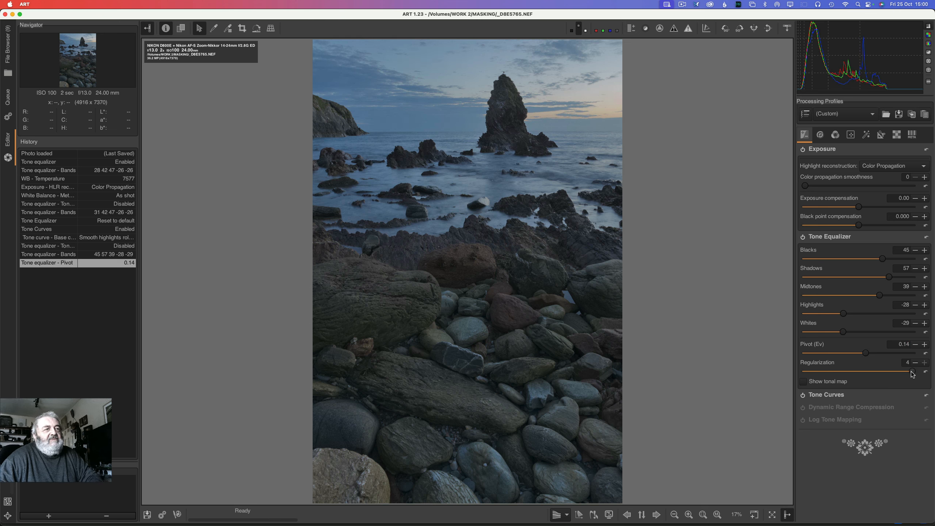
pyautogui.moveTo(911, 371)
pyautogui.mouseDown()
pyautogui.moveTo(854, 371)
pyautogui.moveTo(926, 375)
pyautogui.mouseUp()
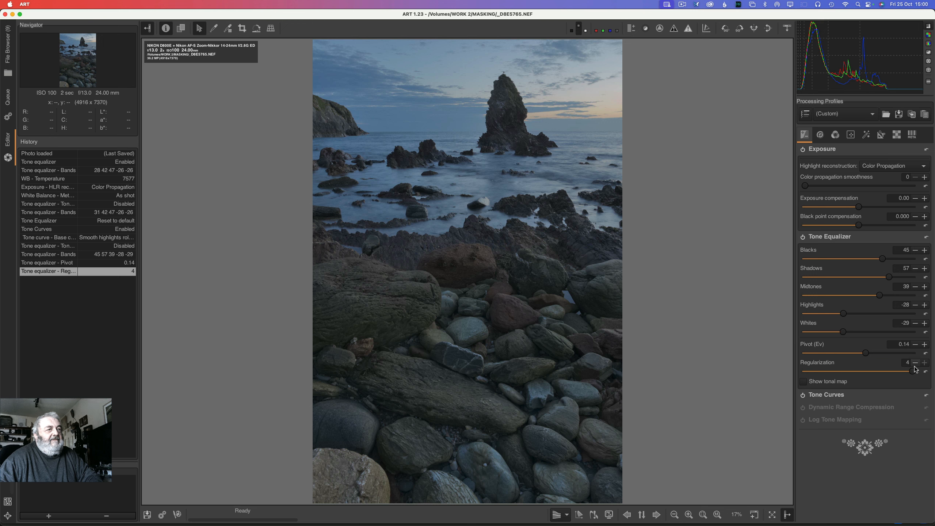
pyautogui.click(803, 383)
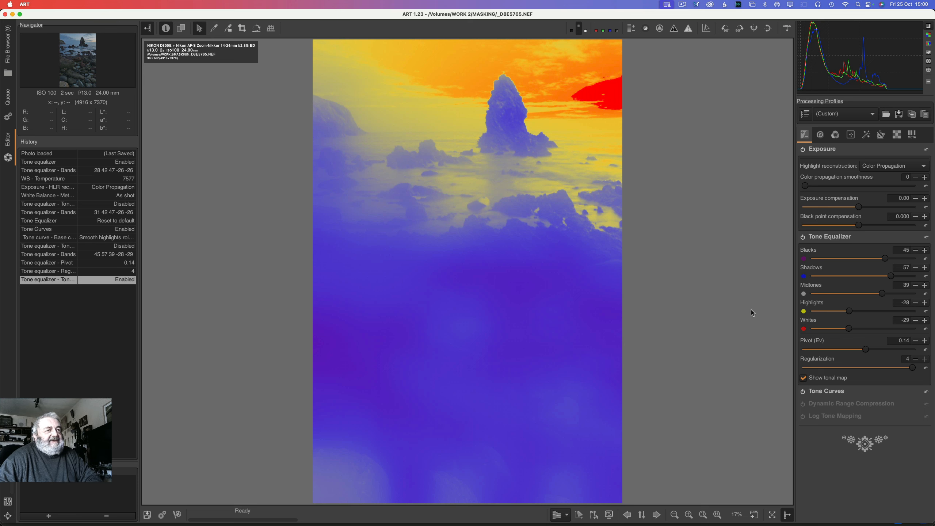
pyautogui.click(804, 378)
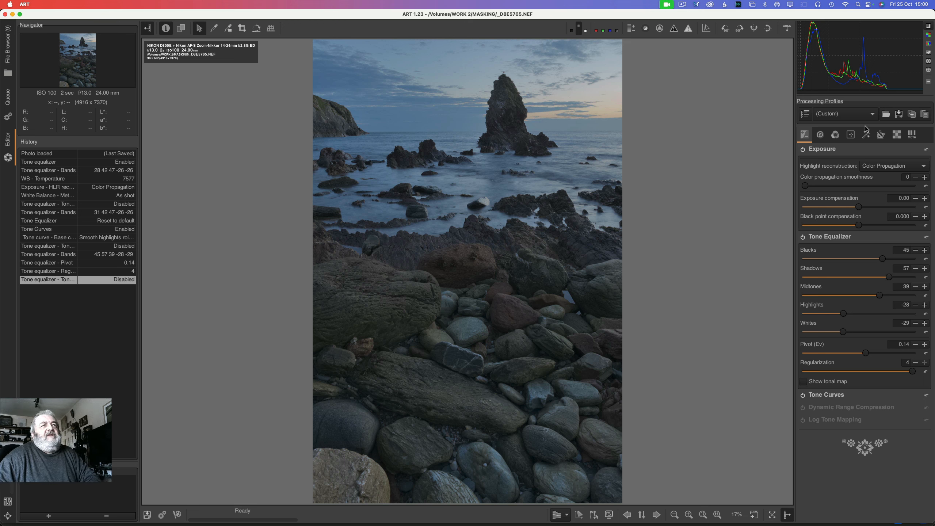
# Warm the seascape's white balance by raising the colour temperature to 8014
pyautogui.click(835, 135)
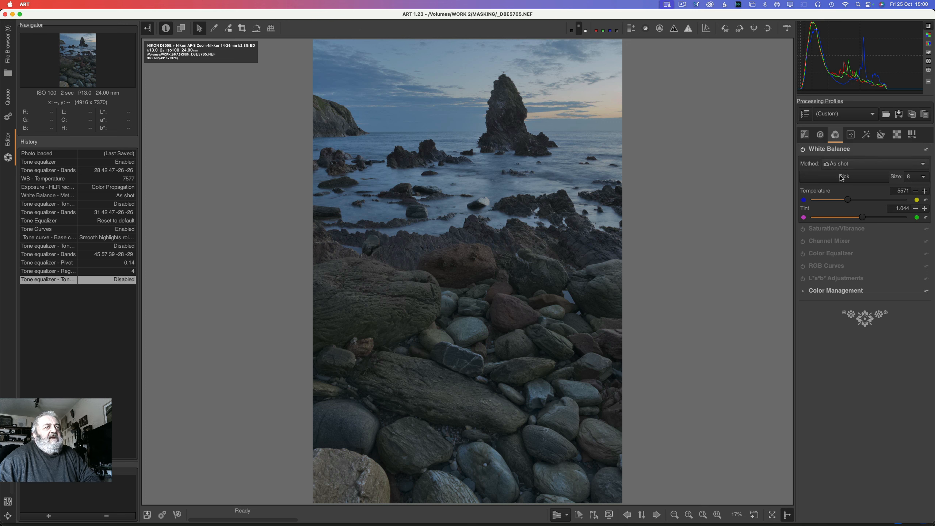
pyautogui.moveTo(850, 202); pyautogui.dragTo(862, 202)
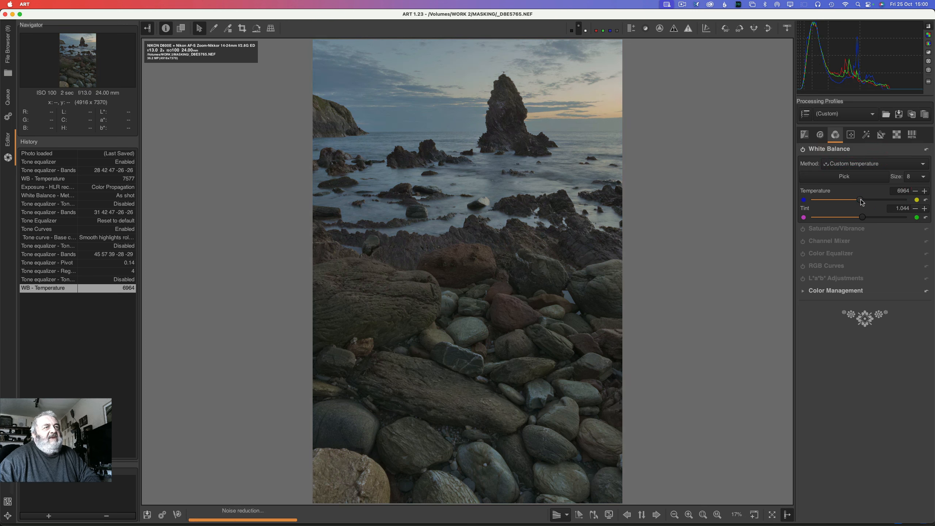
pyautogui.moveTo(862, 202); pyautogui.dragTo(869, 200)
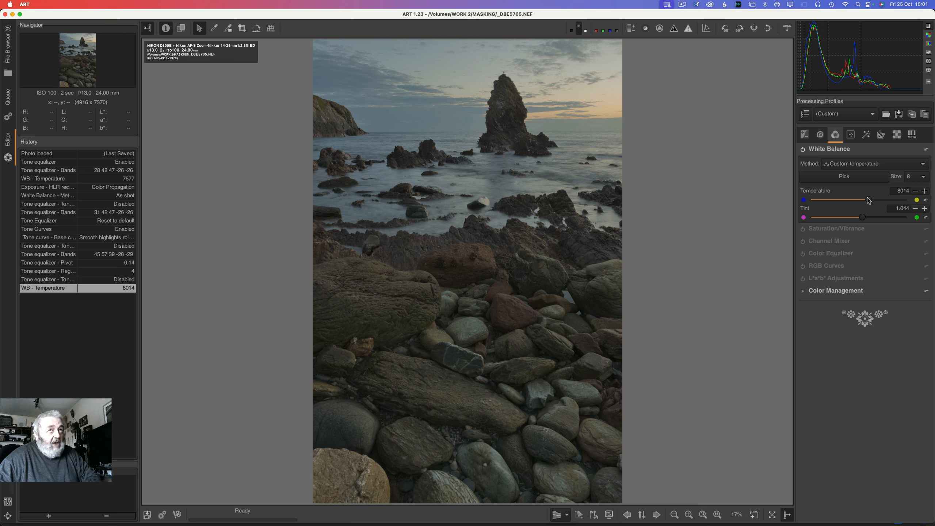
# Enable Color/Tone Correction for the seascape and set the correction's mode to LUT
pyautogui.click(851, 135)
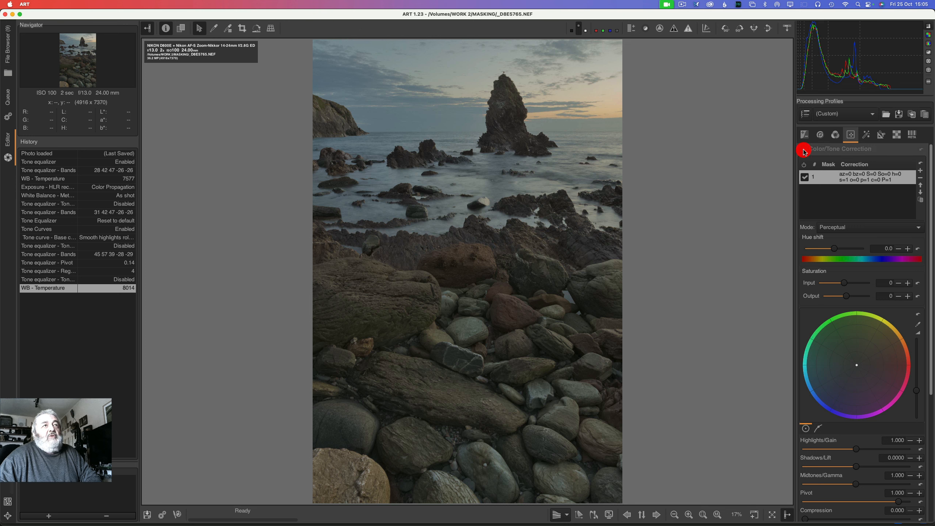
pyautogui.click(804, 150)
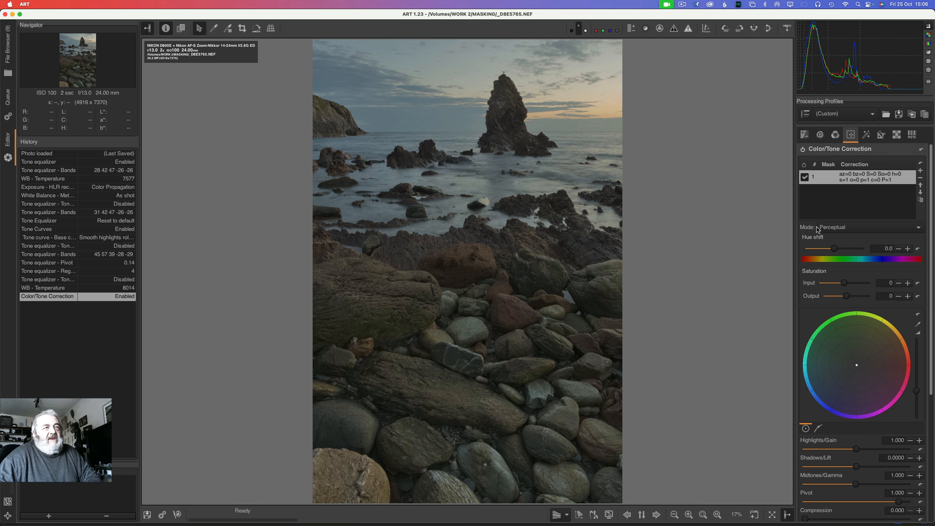
pyautogui.click(906, 229)
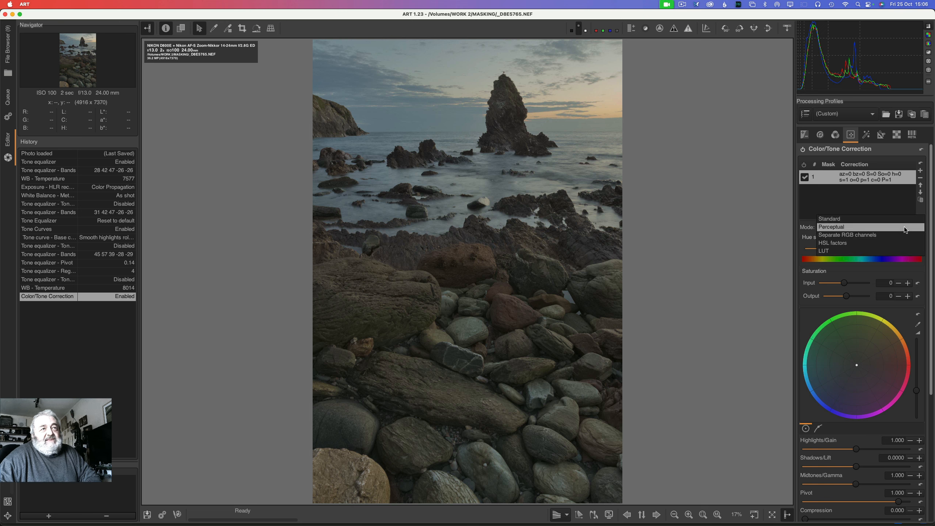
pyautogui.click(825, 252)
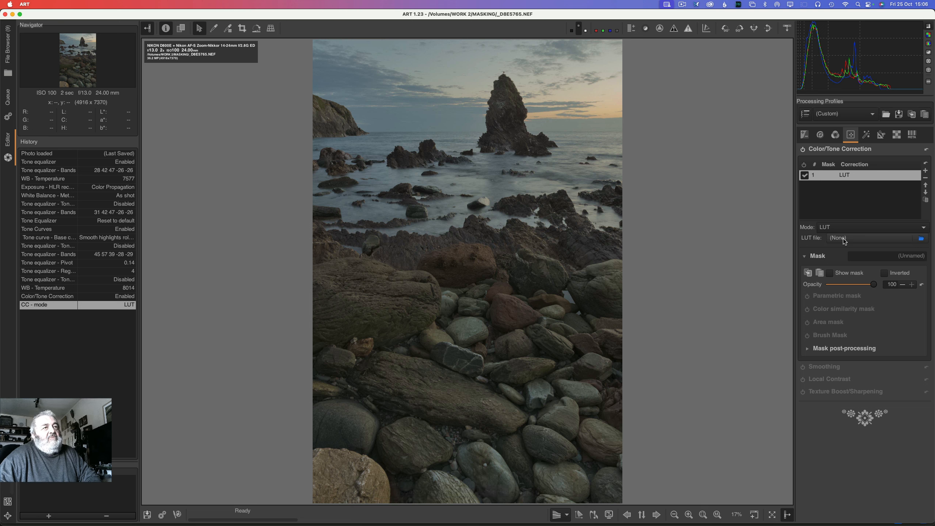
# Load lumeq.ctl from the ART ctl scripts folder as the correction's LUT file
pyautogui.click(844, 240)
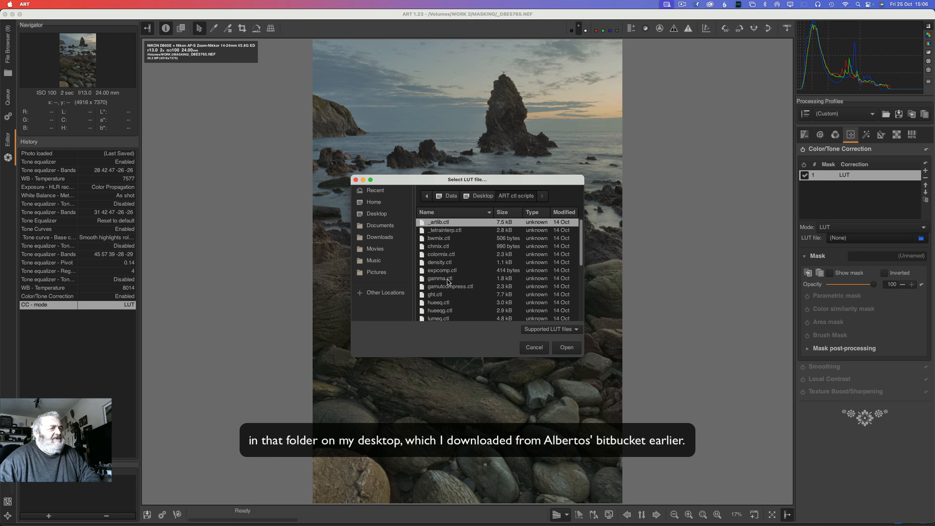
pyautogui.scroll(-5, 448, 282)
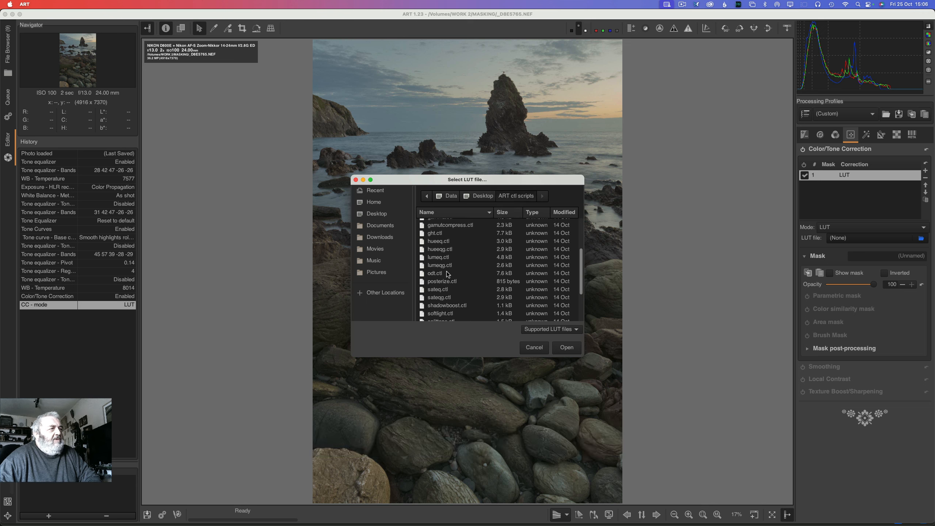
pyautogui.click(439, 258)
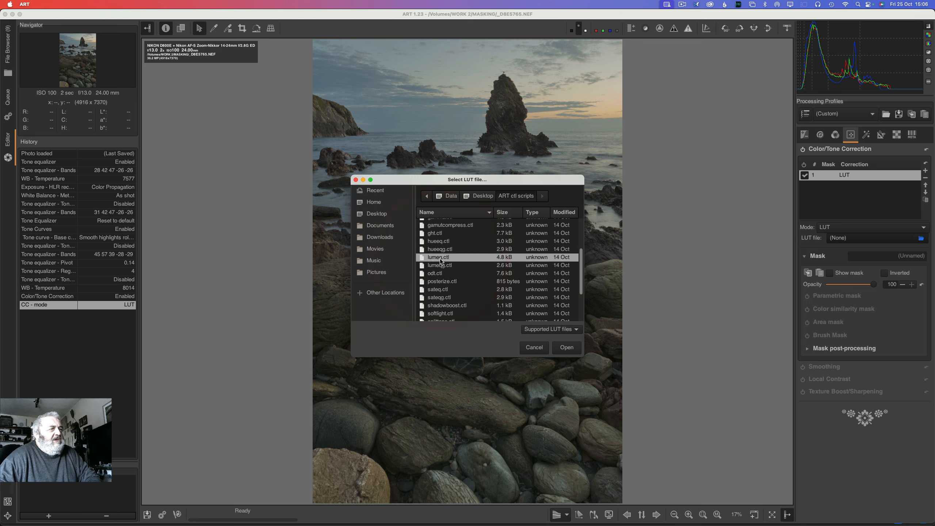
pyautogui.click(567, 348)
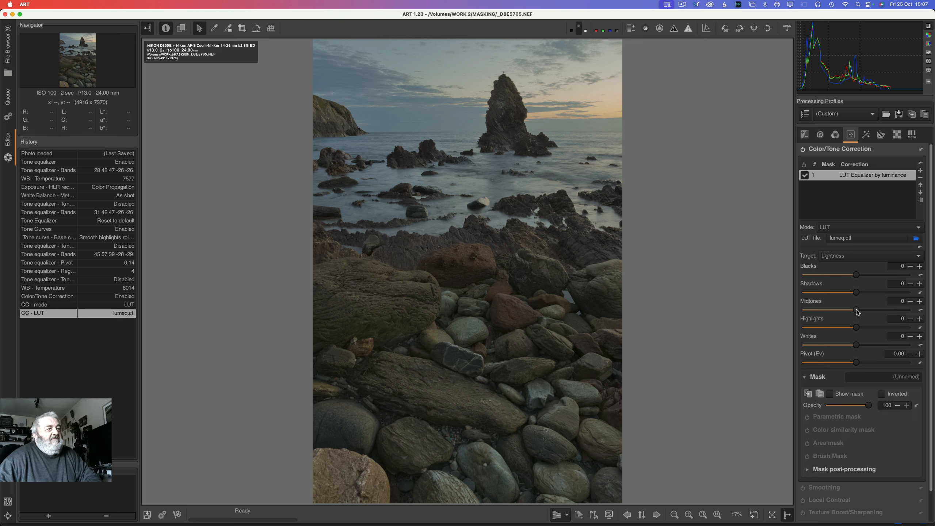
# In the luminance equalizer LUT, set midtones to 51, shadows to 14 and highlights to 45
pyautogui.moveTo(874, 308); pyautogui.dragTo(882, 309)
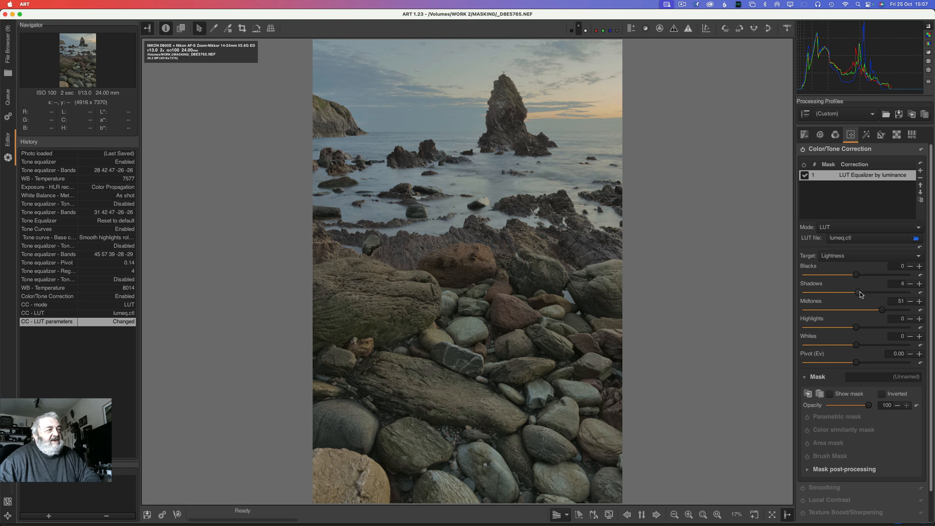
pyautogui.moveTo(859, 291)
pyautogui.mouseDown()
pyautogui.moveTo(872, 294)
pyautogui.moveTo(862, 291)
pyautogui.mouseUp()
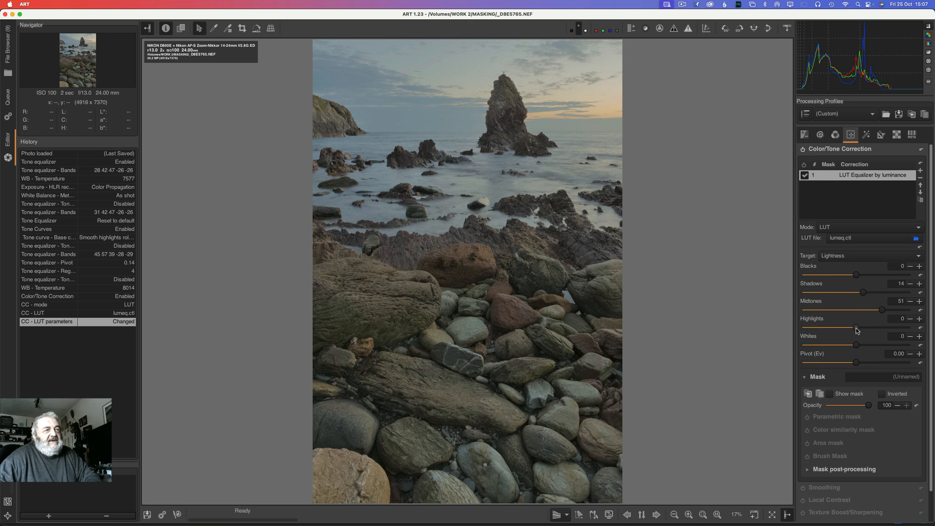
pyautogui.moveTo(856, 330); pyautogui.dragTo(880, 329)
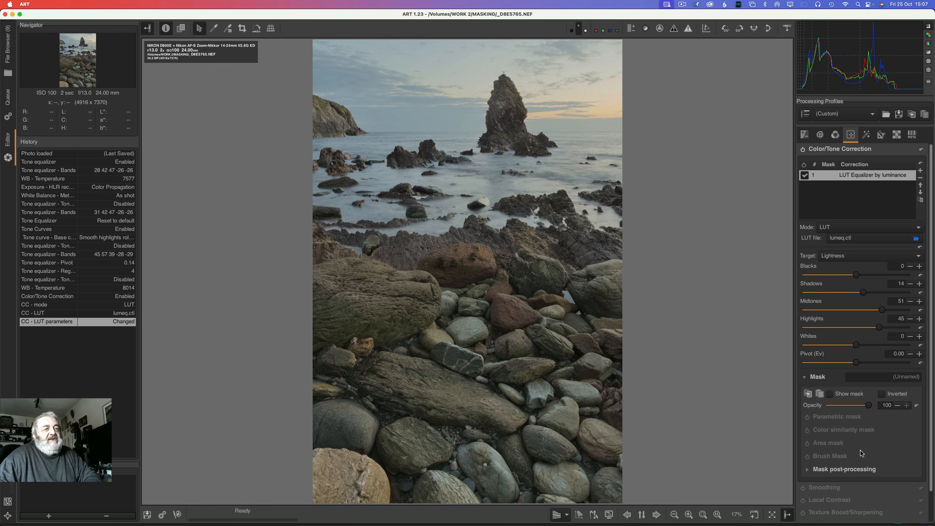
# Enable the area mask for the LUT correction and add a gradient shape to it
pyautogui.click(823, 443)
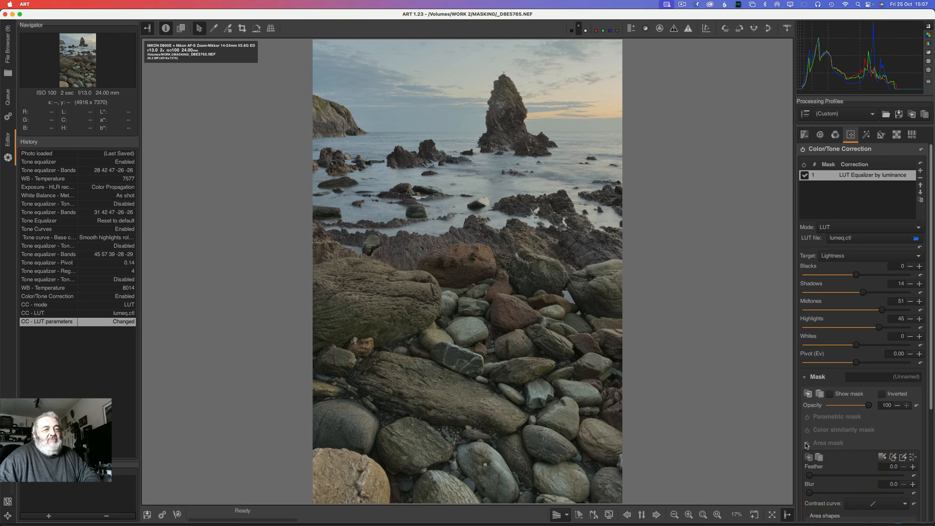
pyautogui.click(807, 443)
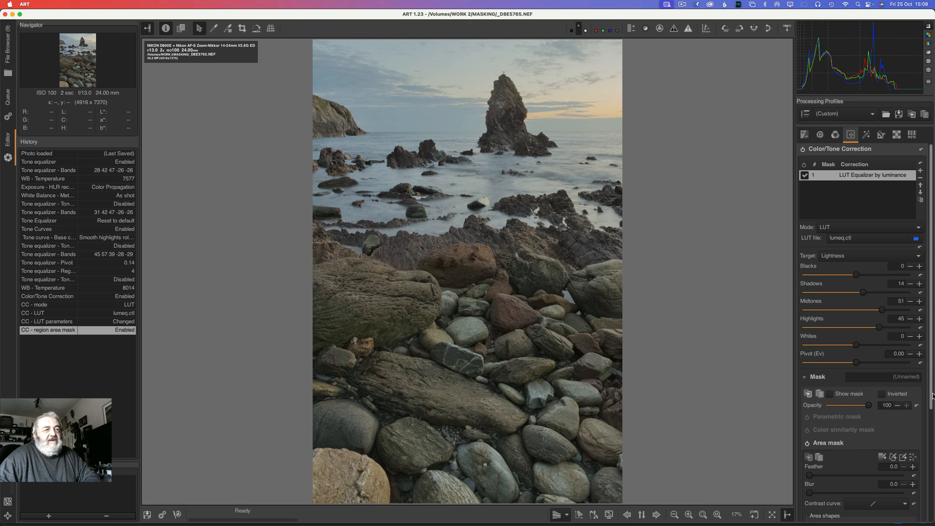
pyautogui.scroll(-1, 932, 407)
pyautogui.moveTo(931, 407); pyautogui.dragTo(930, 496)
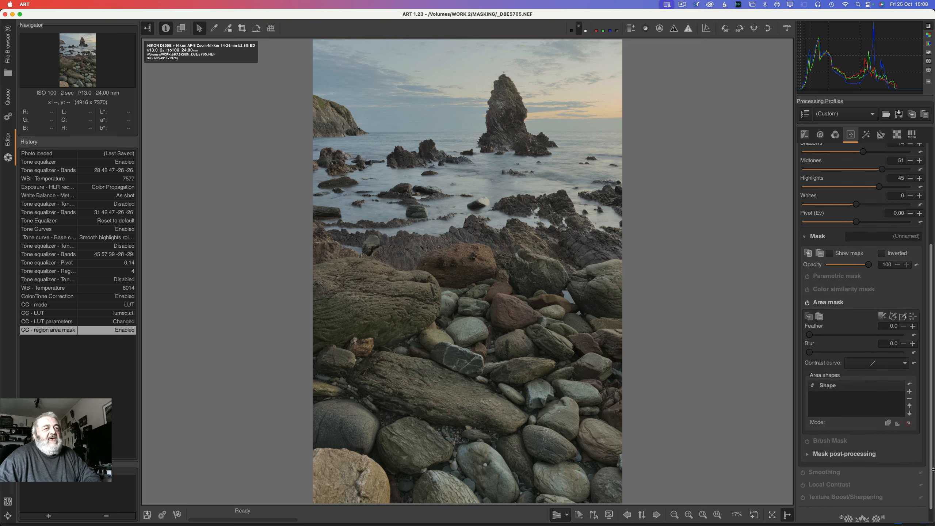
pyautogui.click(883, 319)
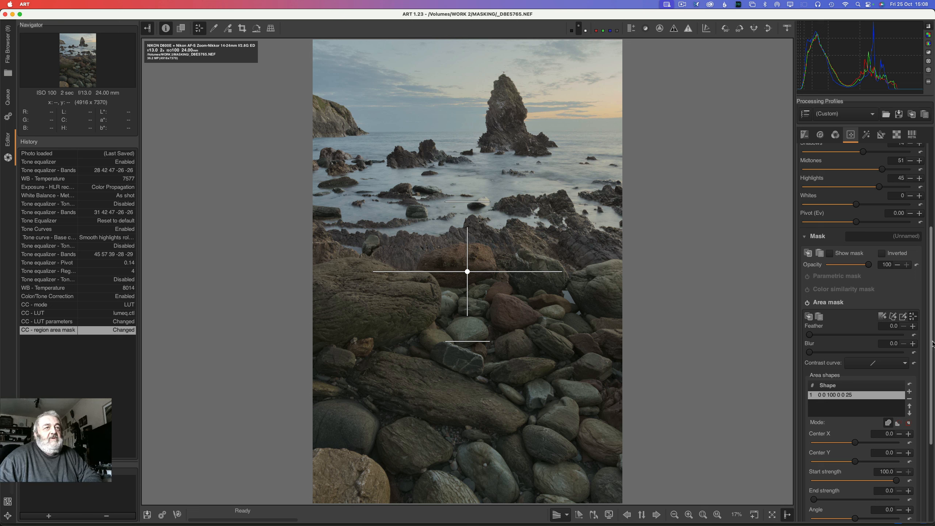
# Set the LUT mask gradient's angle to 180 and move its centre over the water to about X 27.1, Y -28.3
pyautogui.moveTo(932, 344); pyautogui.dragTo(933, 395)
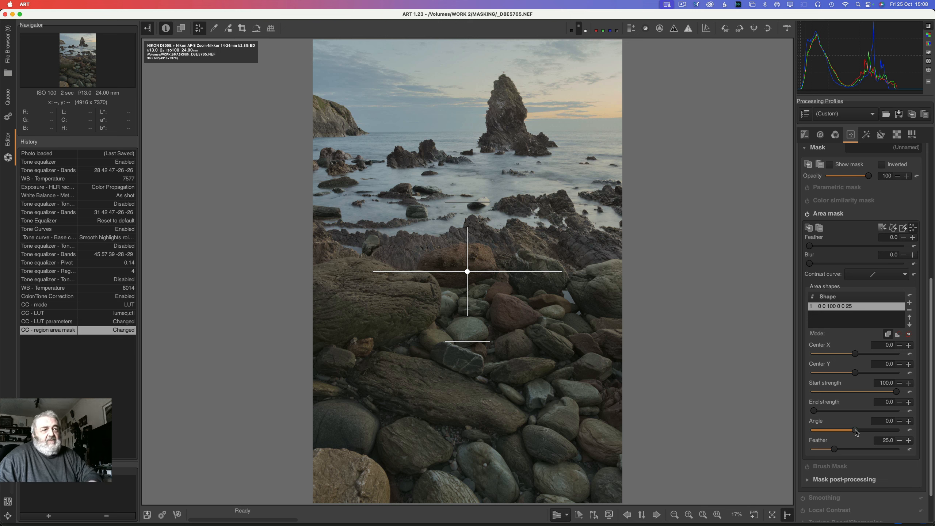
pyautogui.moveTo(879, 429); pyautogui.dragTo(902, 430)
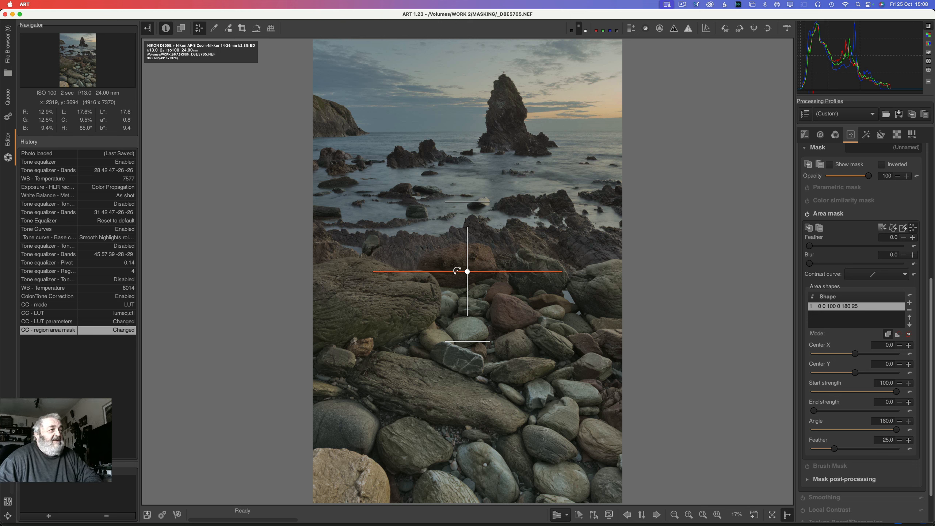
pyautogui.moveTo(468, 272); pyautogui.dragTo(510, 207)
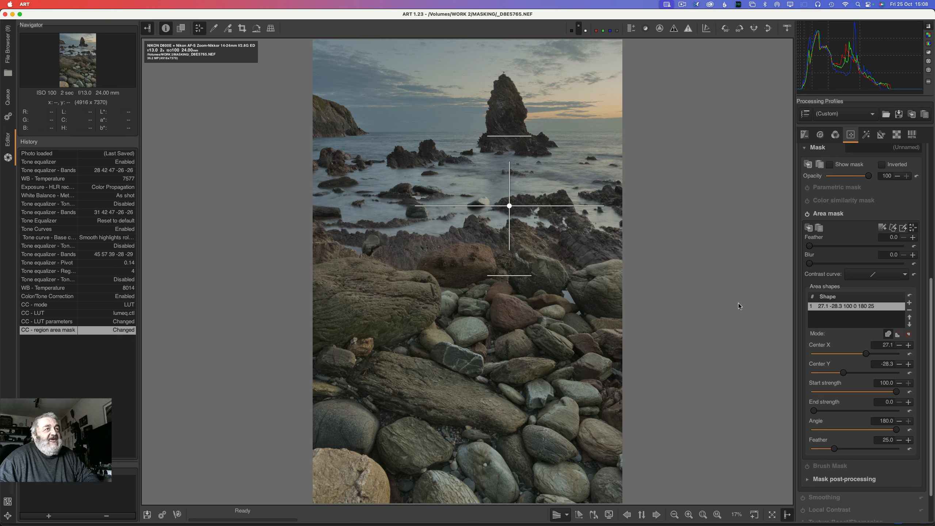
pyautogui.click(826, 213)
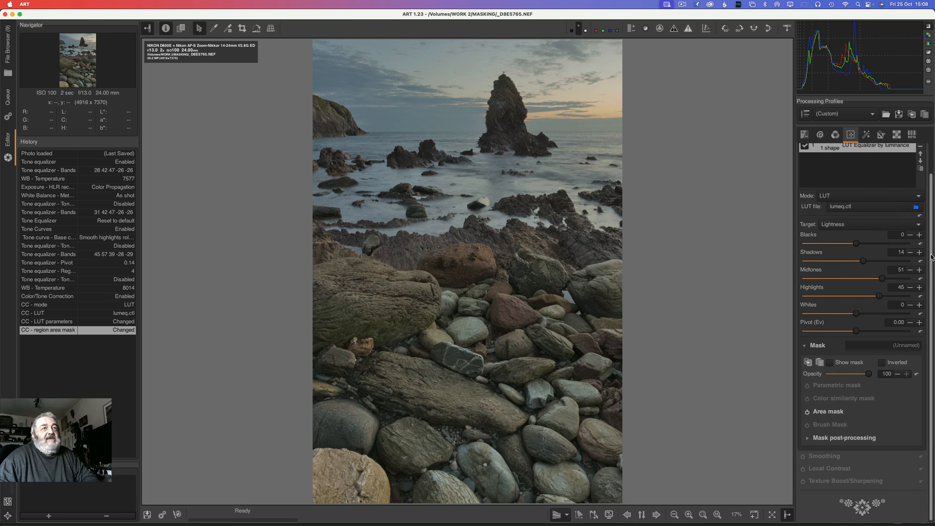
# Switch Color/Tone Correction off and on several times to compare the foreground before and after
pyautogui.moveTo(931, 256); pyautogui.dragTo(931, 209)
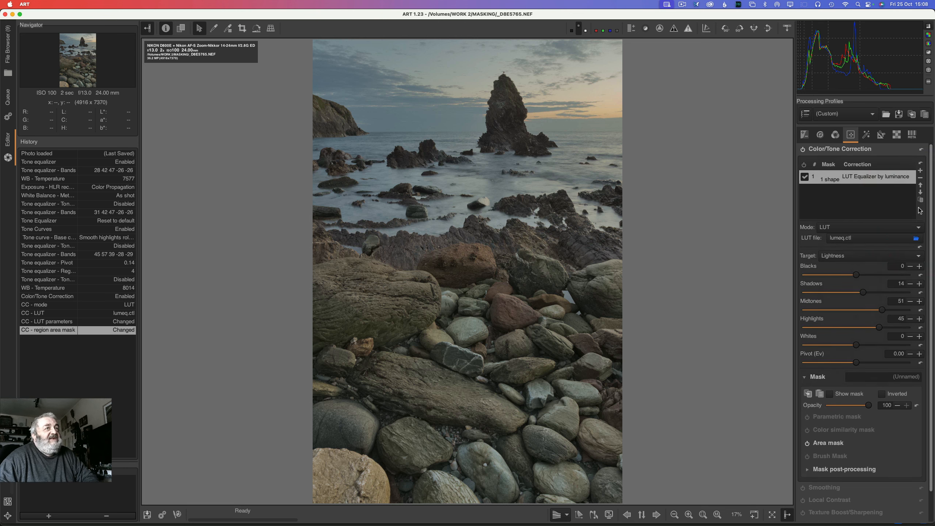
pyautogui.click(803, 149)
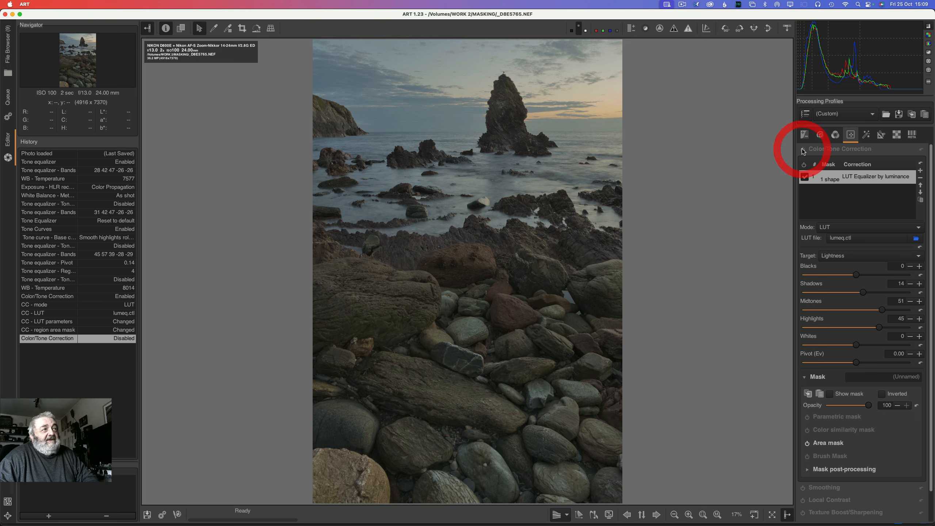
pyautogui.click(803, 150)
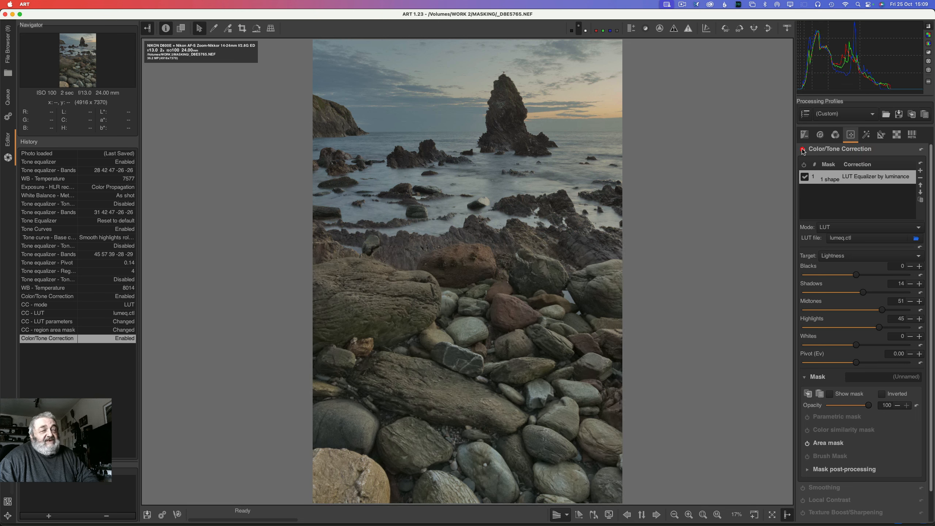
pyautogui.click(803, 149)
pyautogui.click(802, 149)
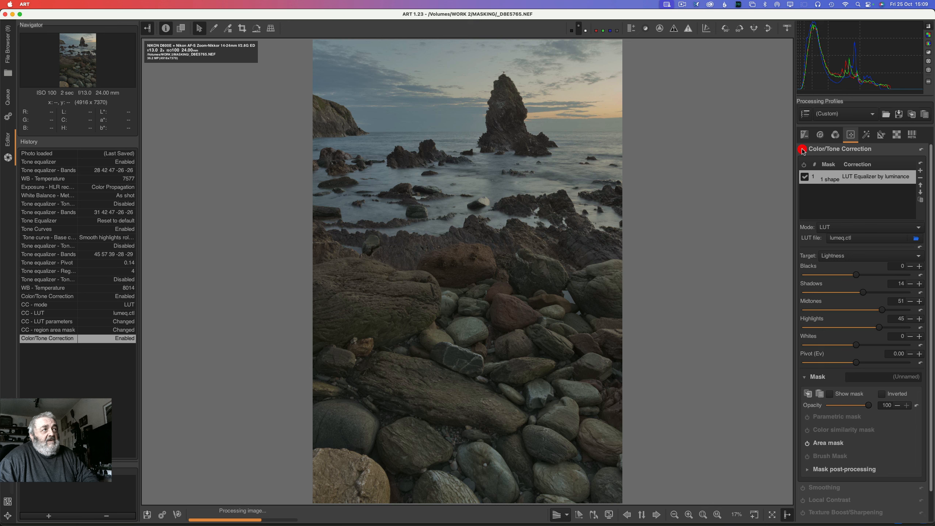
pyautogui.click(802, 149)
pyautogui.click(802, 149)
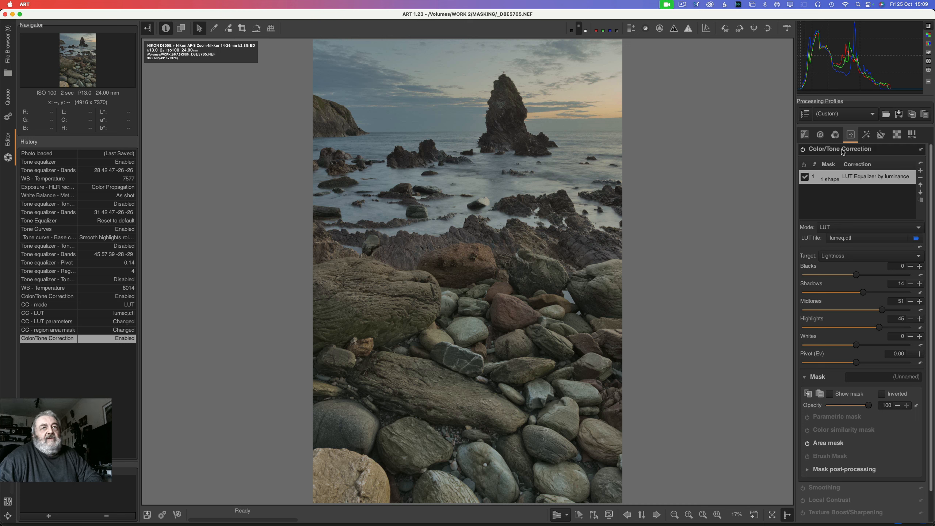
# Add a second perceptual correction and set its output saturation to 39
pyautogui.click(920, 171)
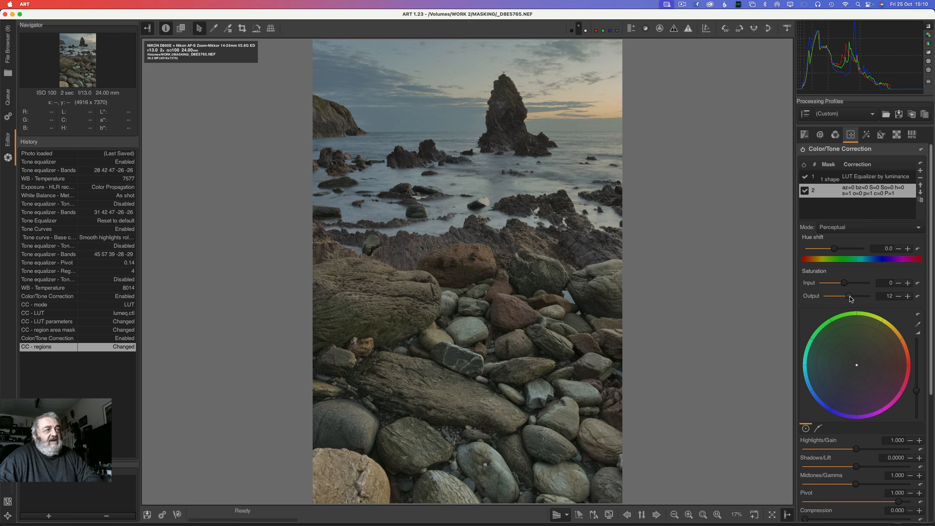
pyautogui.scroll(2, 854, 296)
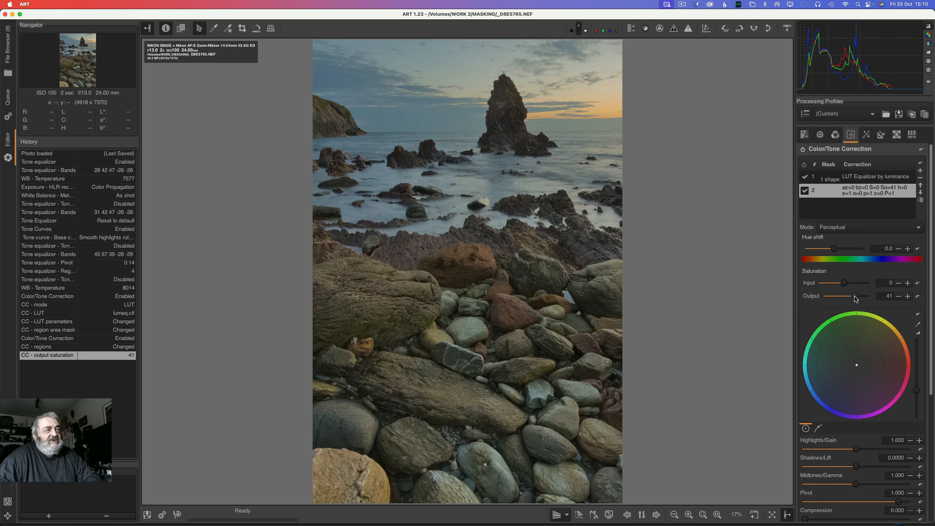
pyautogui.scroll(-2, 855, 296)
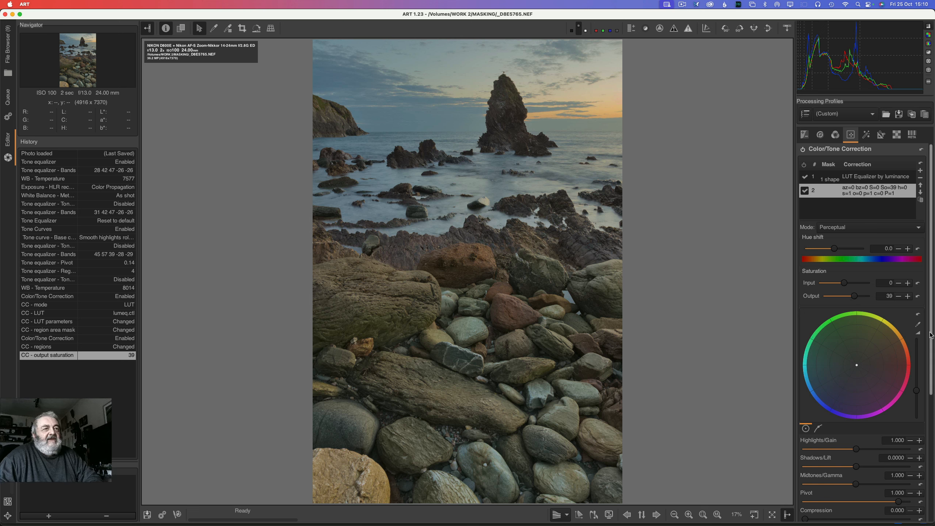
# Enable the area mask for the saturation correction and add a gradient shape to it
pyautogui.moveTo(930, 336); pyautogui.dragTo(928, 463)
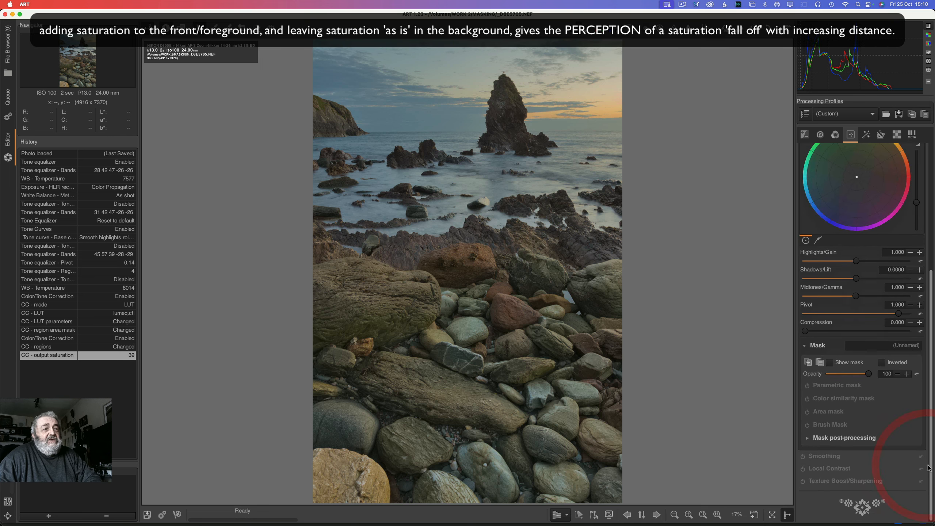
pyautogui.click(806, 411)
pyautogui.click(828, 411)
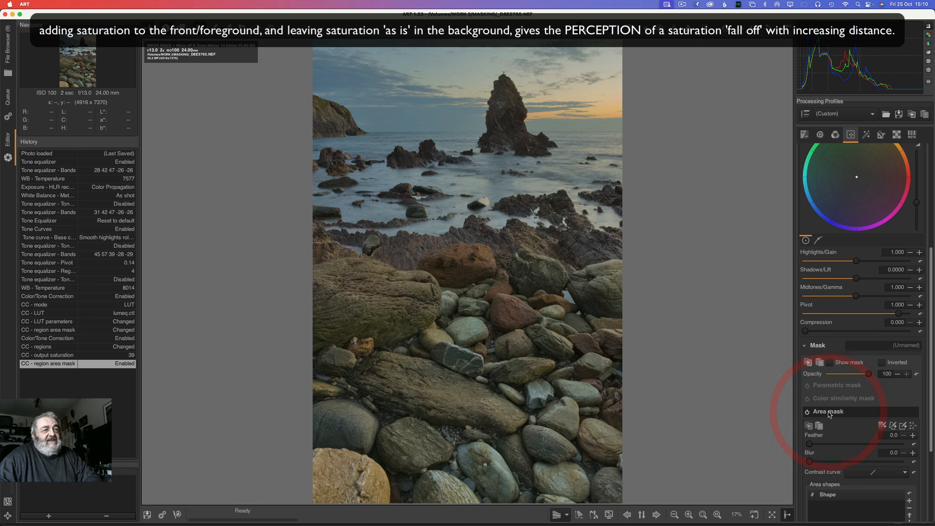
pyautogui.scroll(-2, 927, 439)
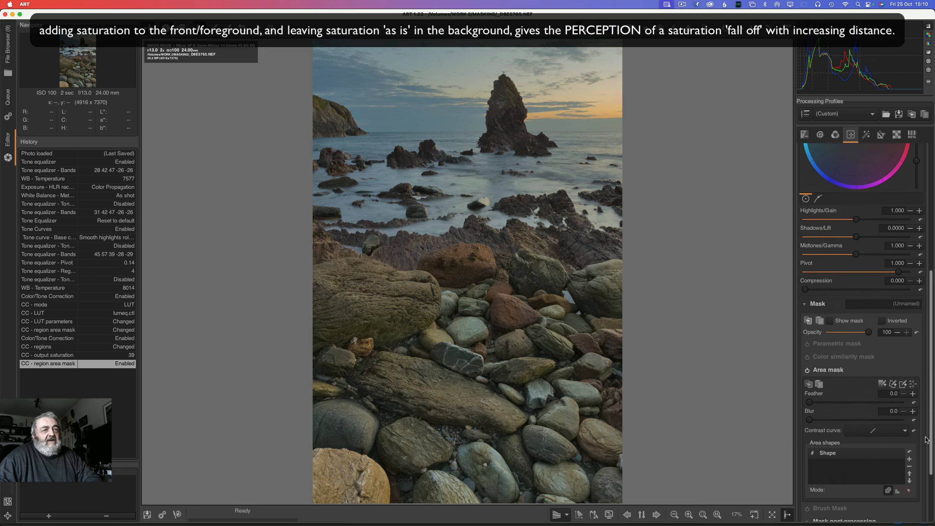
pyautogui.scroll(-4, 926, 439)
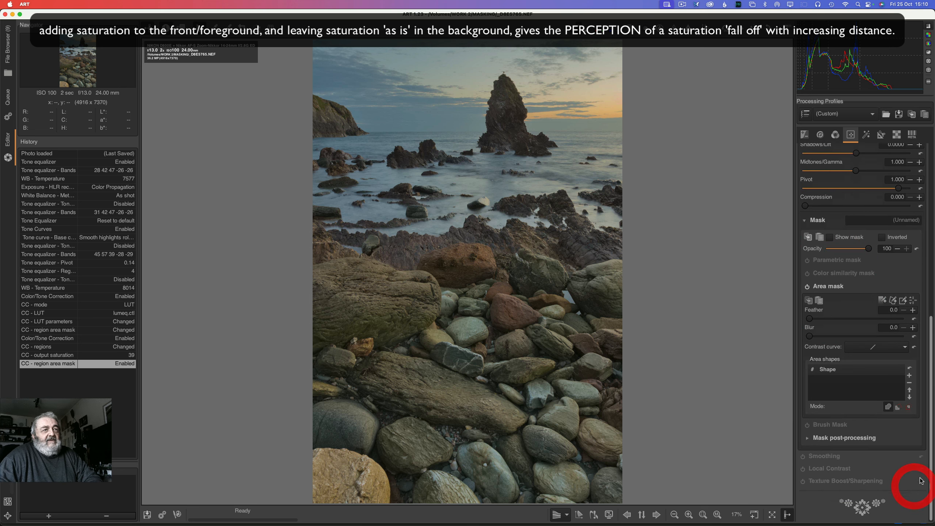
pyautogui.click(882, 300)
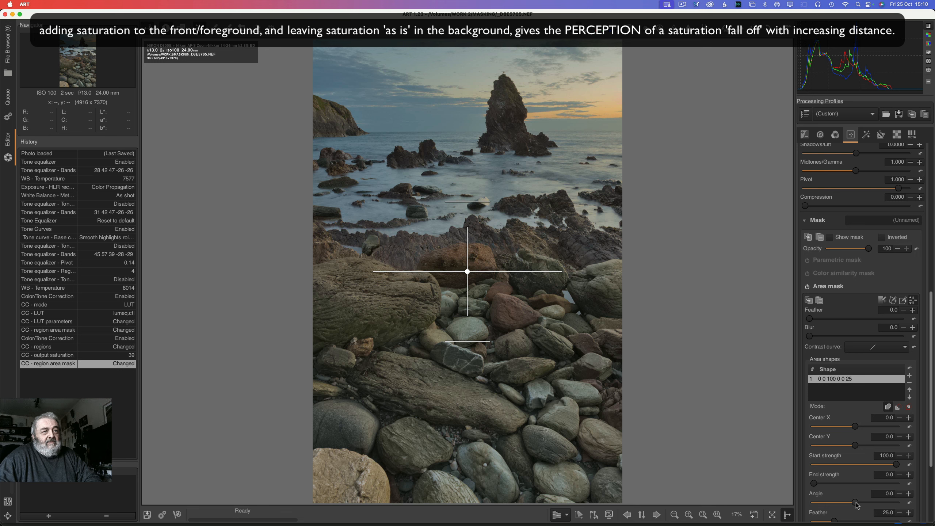
# Set the saturation mask gradient's angle to 180 and move its centre over the water to about X 25.3, Y -28.2
pyautogui.moveTo(856, 505); pyautogui.dragTo(908, 503)
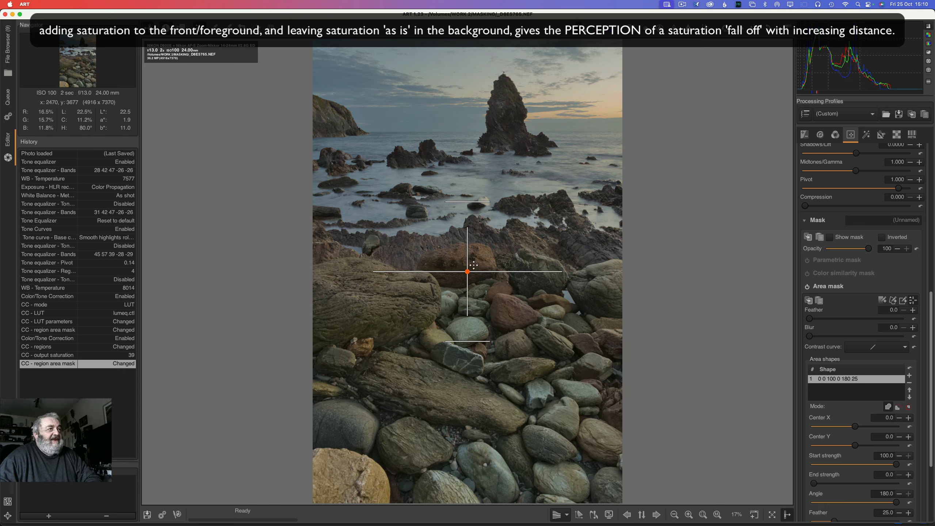
pyautogui.moveTo(473, 265); pyautogui.dragTo(508, 206)
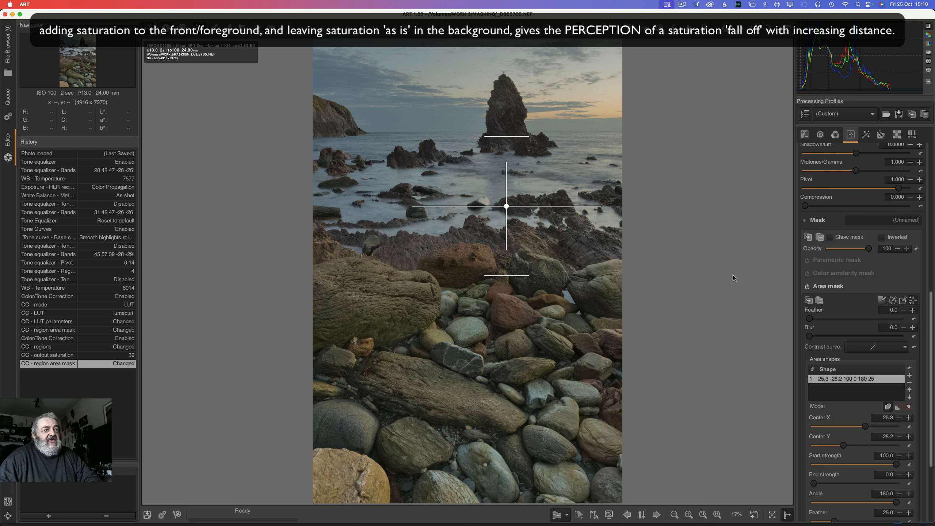
pyautogui.click(826, 287)
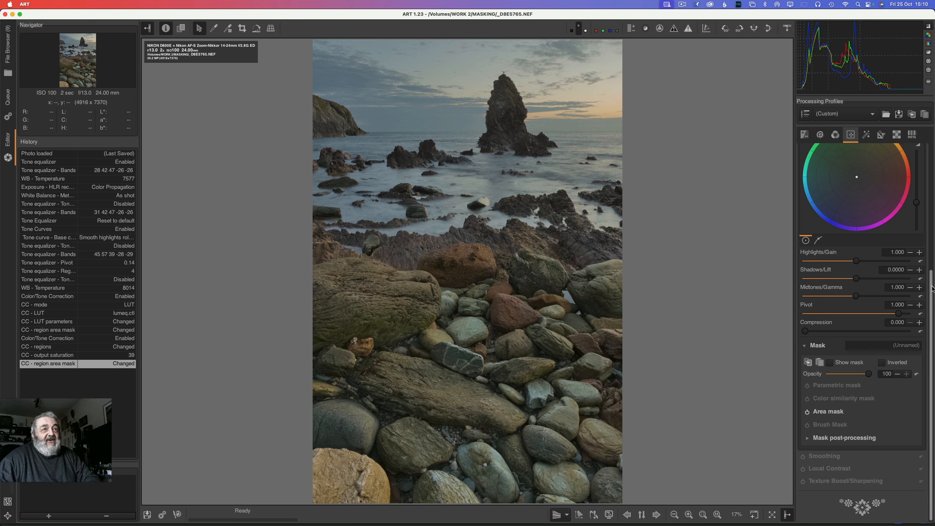
# Switch the saturation correction and the LUT correction off, then back on one by one to compare their effect on the foreground
pyautogui.moveTo(932, 278); pyautogui.dragTo(920, 142)
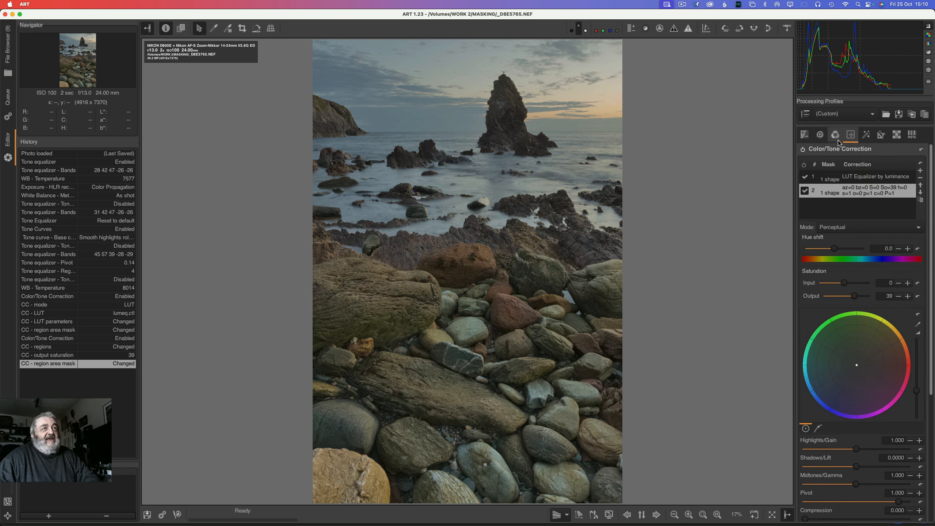
pyautogui.click(805, 189)
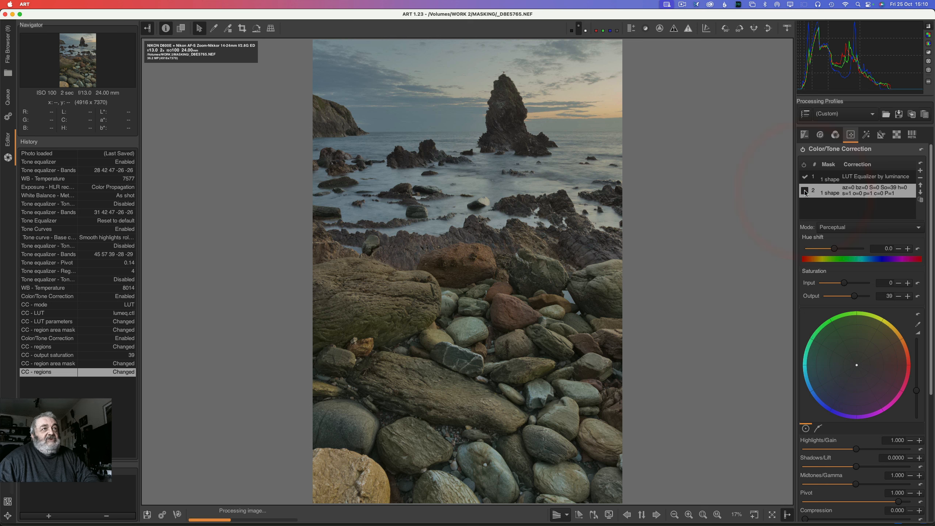
pyautogui.click(804, 177)
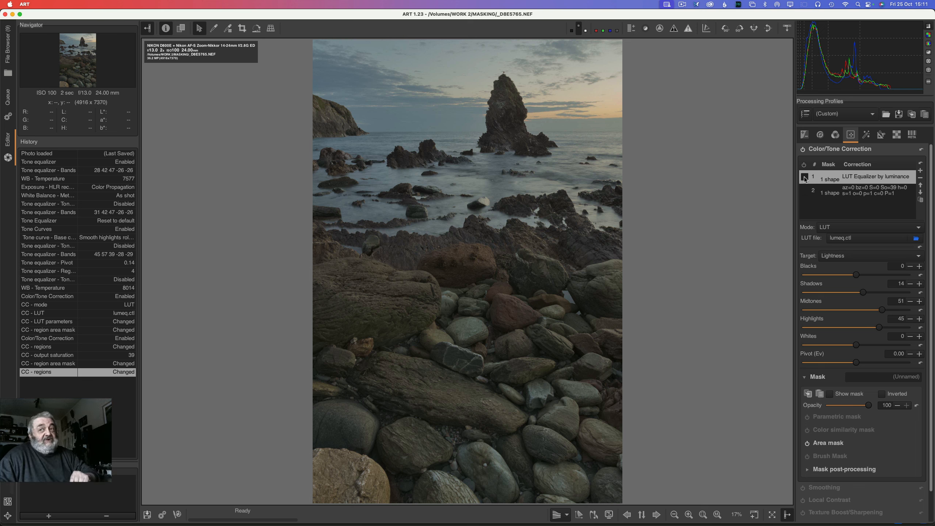
pyautogui.click(803, 176)
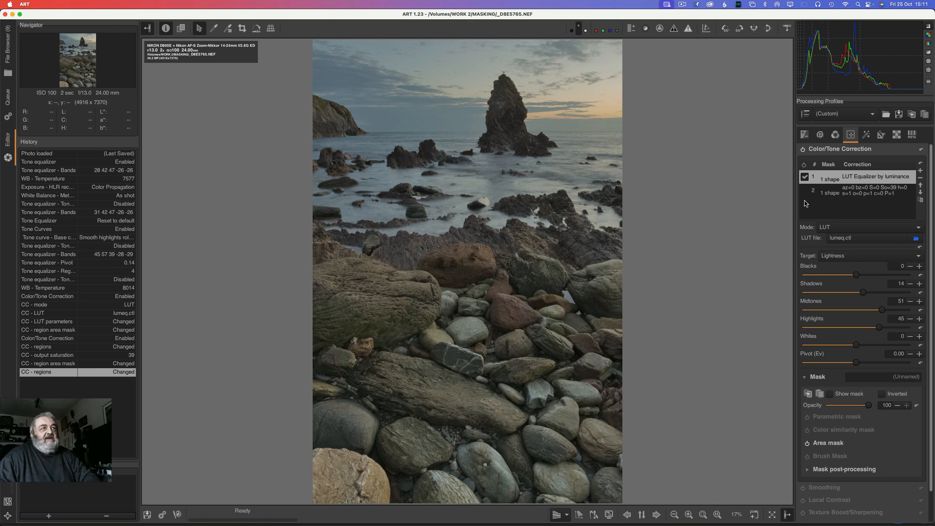
pyautogui.click(804, 191)
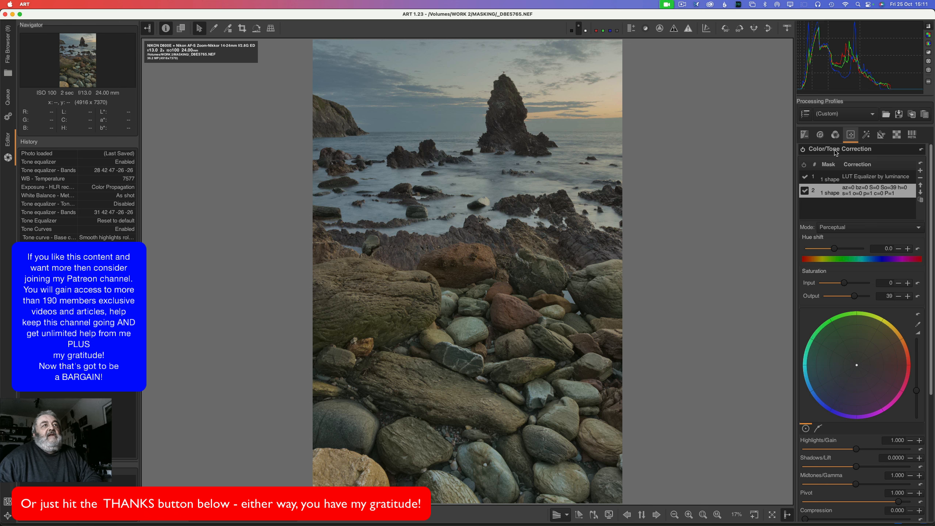
# Collapse Color/Tone Correction, enable Local Contrast and expand its settings
pyautogui.click(834, 150)
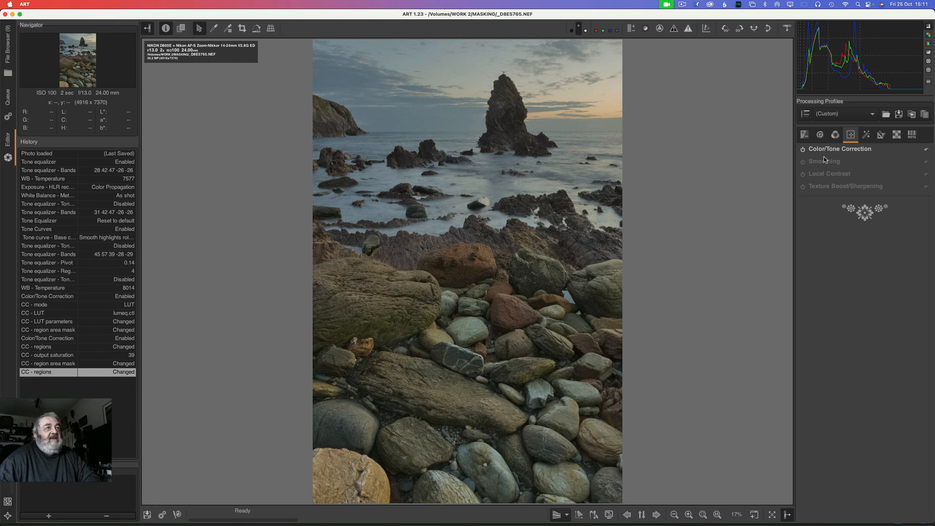
pyautogui.click(802, 175)
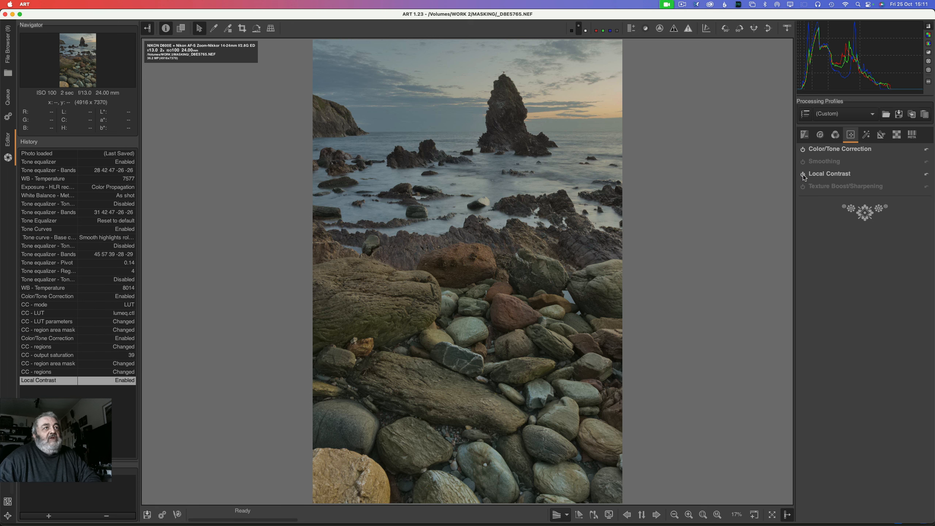
pyautogui.click(820, 174)
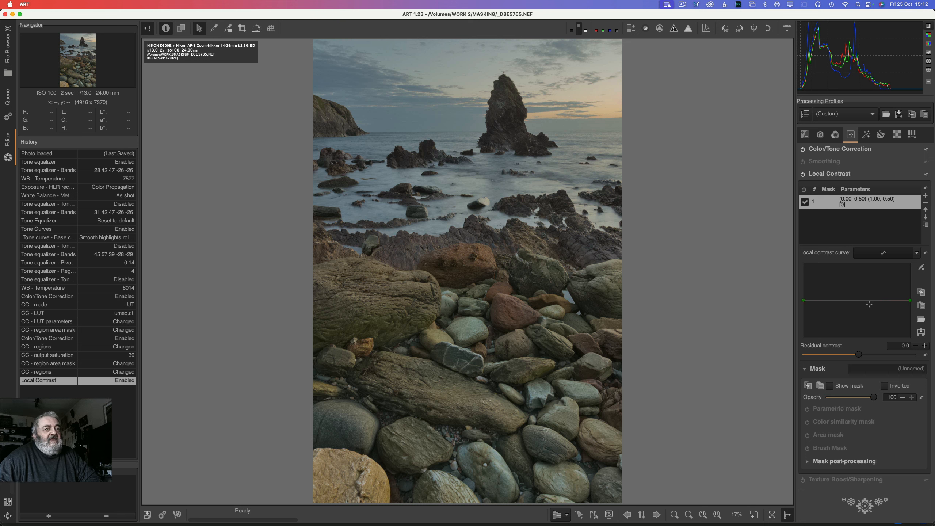
# Try an arched local contrast curve with a raised middle point and lowered ends, and reset the curve to flat
pyautogui.moveTo(856, 301); pyautogui.dragTo(852, 273)
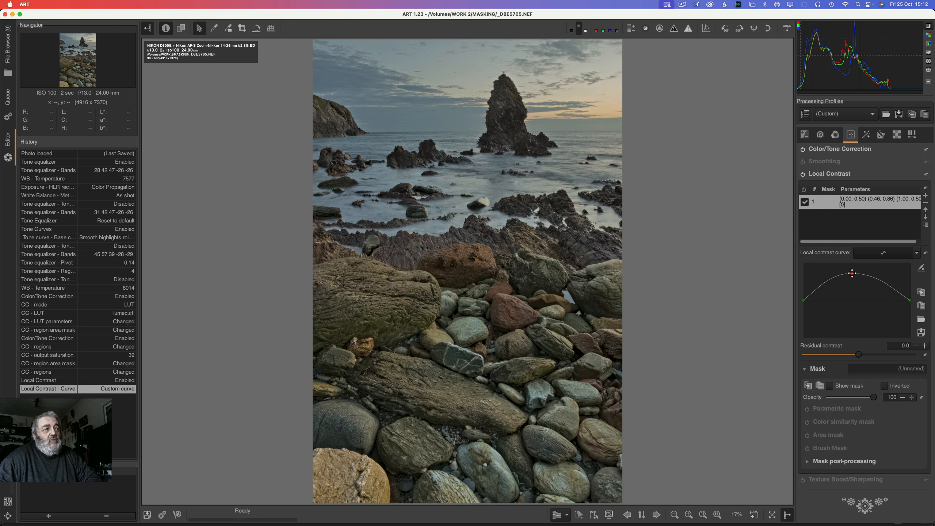
pyautogui.moveTo(852, 273); pyautogui.dragTo(853, 288)
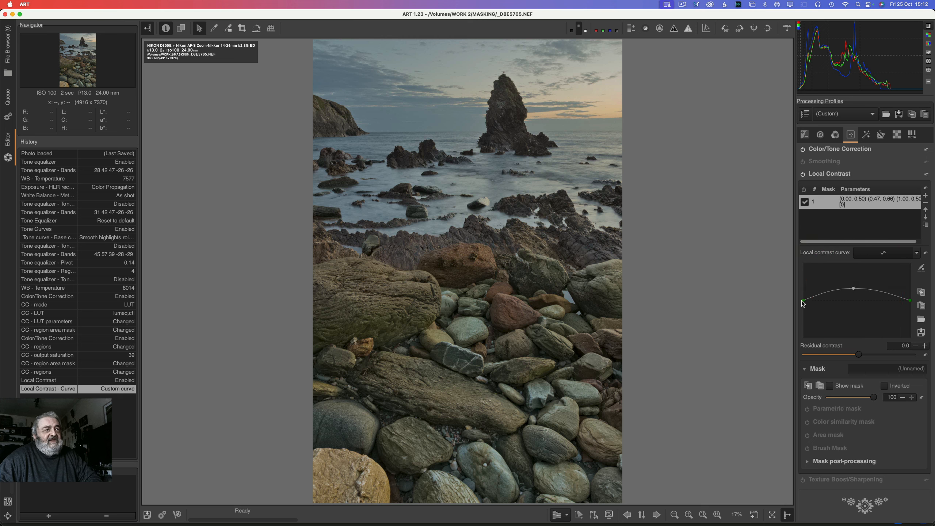
pyautogui.moveTo(804, 300); pyautogui.dragTo(803, 327)
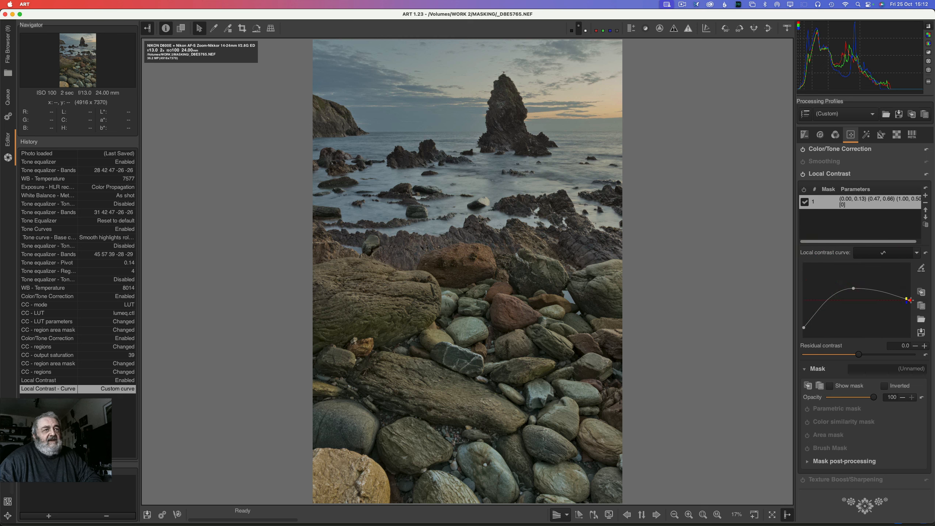
pyautogui.moveTo(909, 300); pyautogui.dragTo(908, 331)
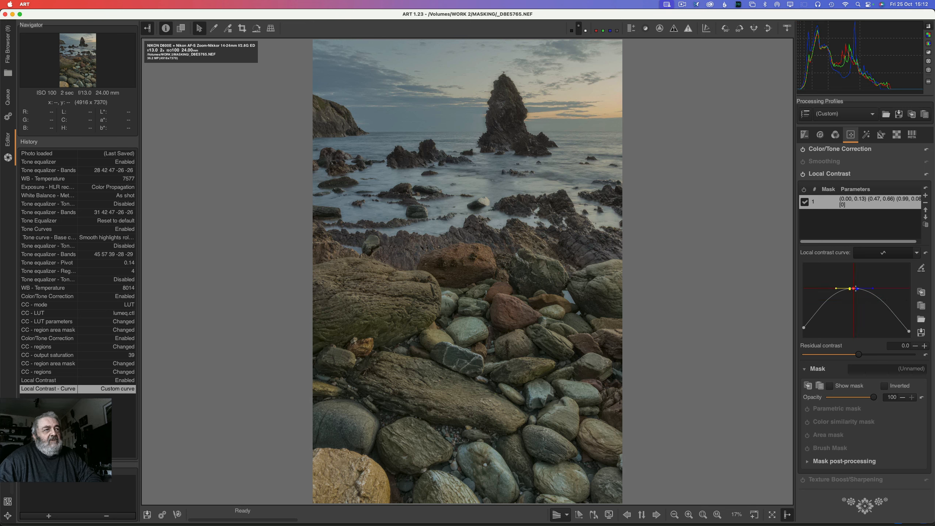
pyautogui.moveTo(855, 288); pyautogui.dragTo(856, 270)
pyautogui.moveTo(856, 273)
pyautogui.mouseDown()
pyautogui.moveTo(854, 291)
pyautogui.moveTo(869, 284)
pyautogui.mouseUp()
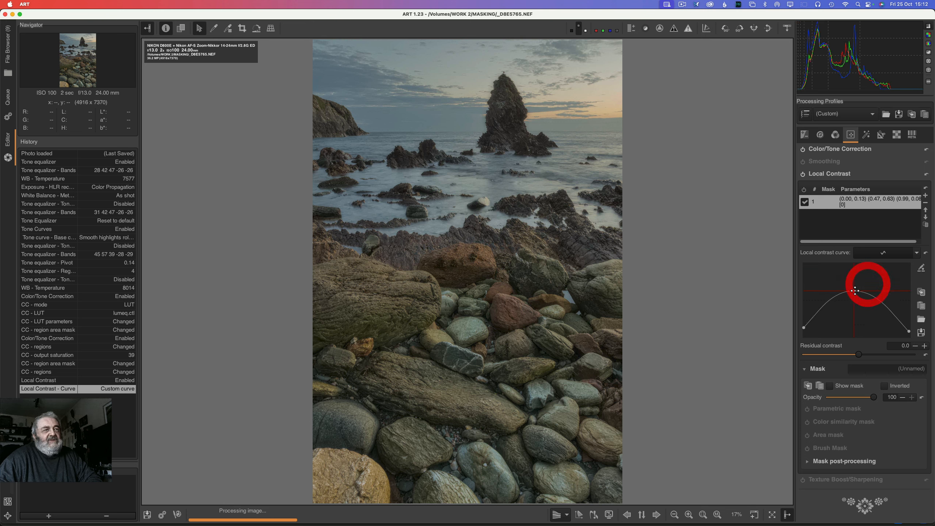
pyautogui.click(927, 255)
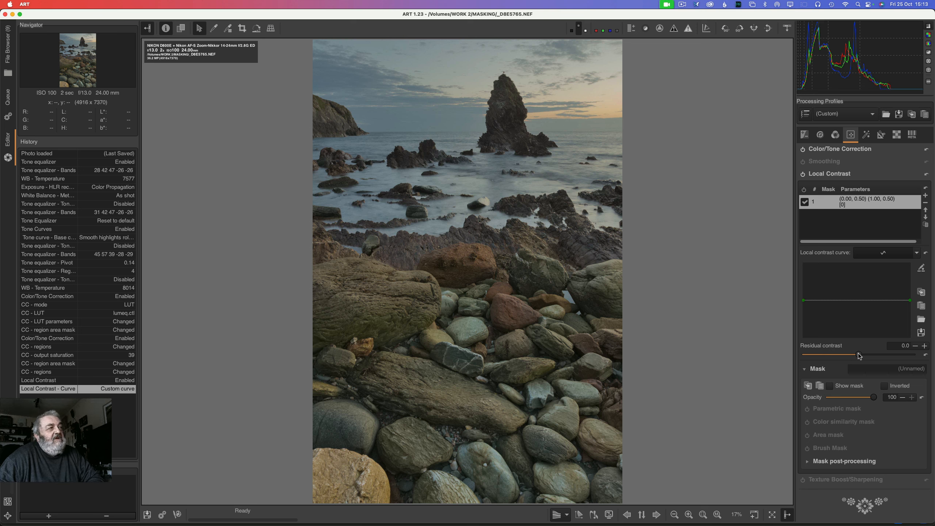
# Set the residual contrast to 100 and add a gradient shape to the Local Contrast area mask
pyautogui.moveTo(859, 356); pyautogui.dragTo(913, 355)
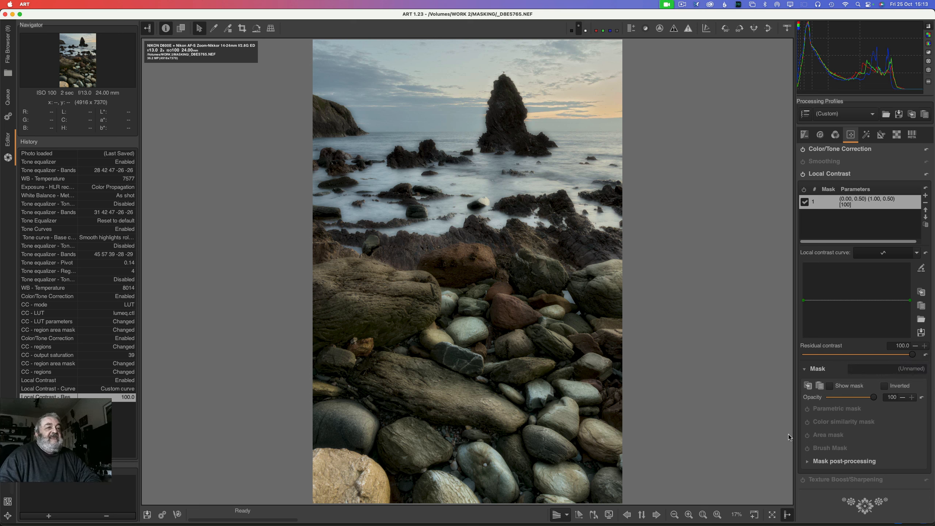
pyautogui.click(806, 436)
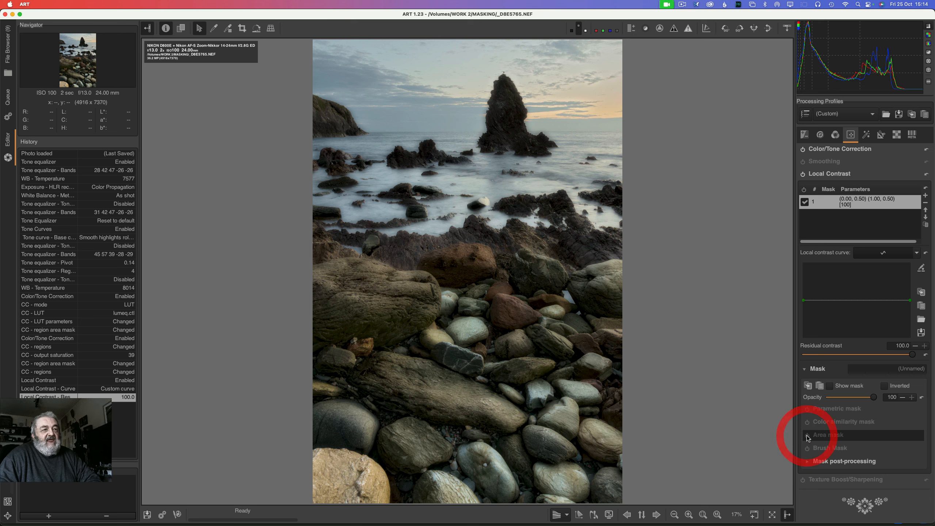
pyautogui.click(835, 435)
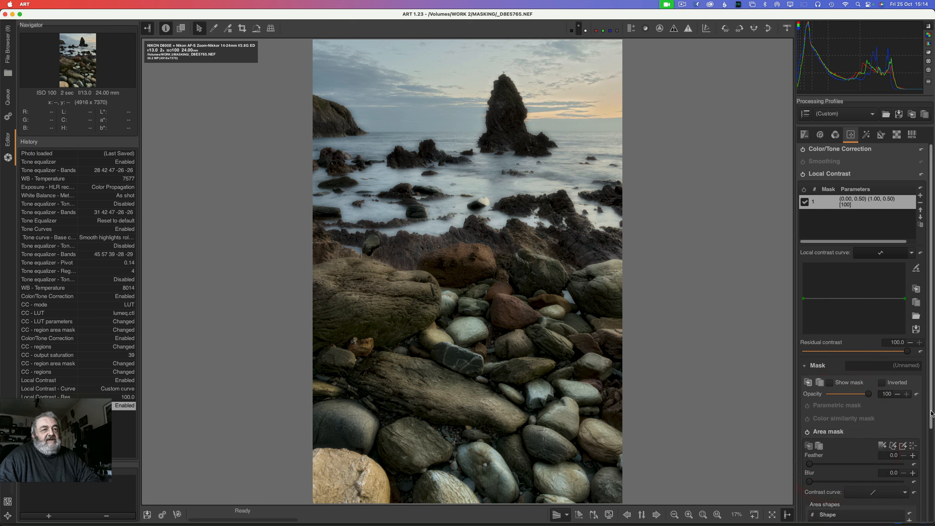
pyautogui.moveTo(929, 414); pyautogui.dragTo(929, 476)
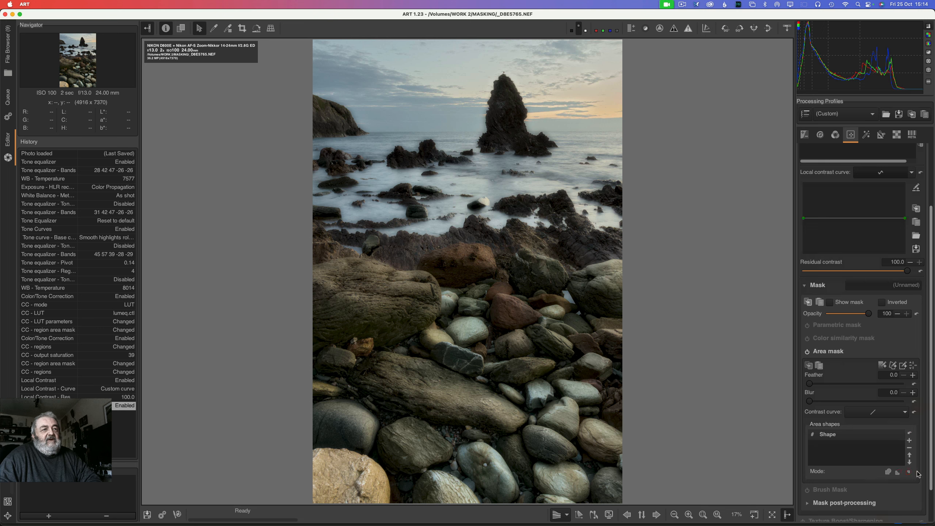
pyautogui.click(883, 366)
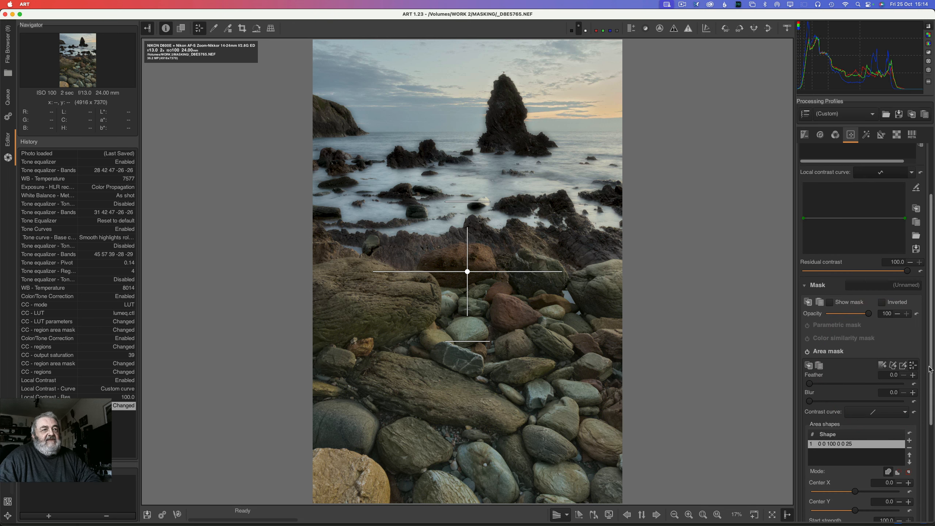
# Set the gradient's angle to 180, widen its feather to about 33.8 and centre it near the shoreline at about X 29.5, Y -20.7
pyautogui.moveTo(933, 369); pyautogui.dragTo(929, 450)
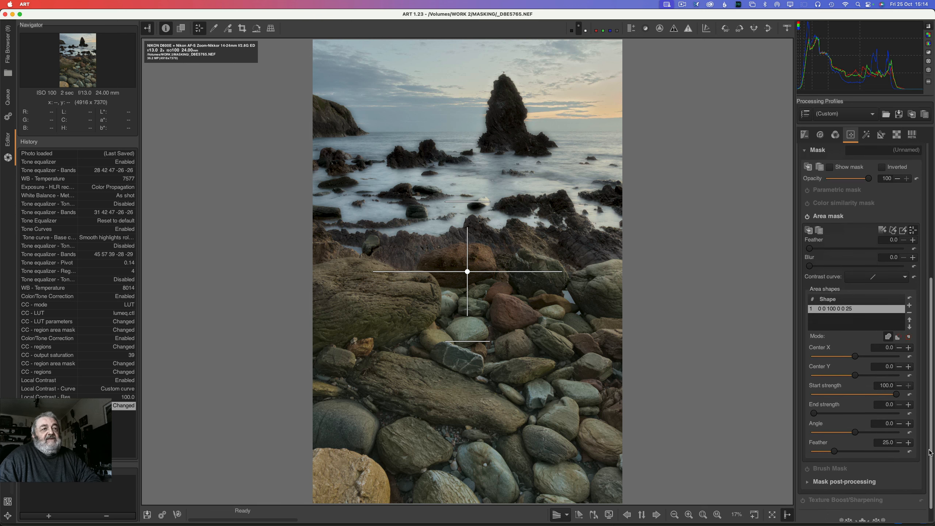
pyautogui.moveTo(854, 432); pyautogui.dragTo(908, 437)
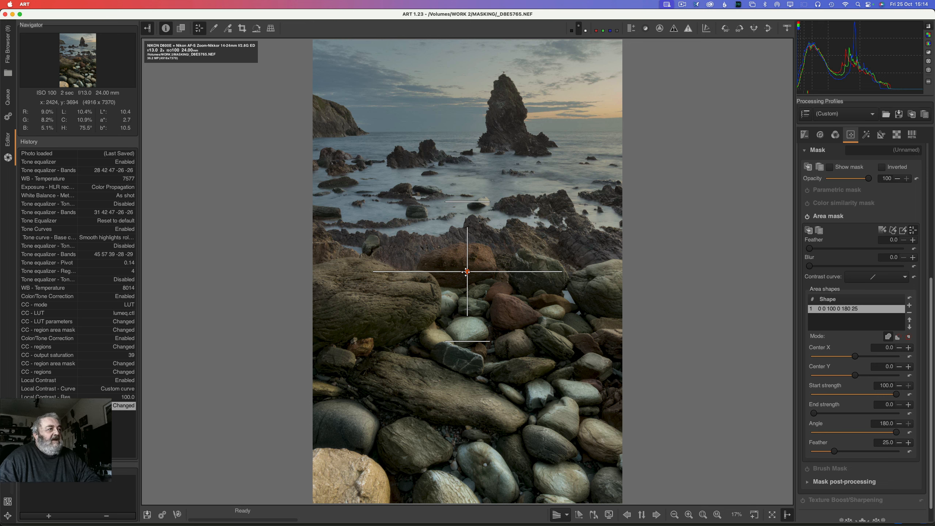
pyautogui.moveTo(467, 271); pyautogui.dragTo(512, 212)
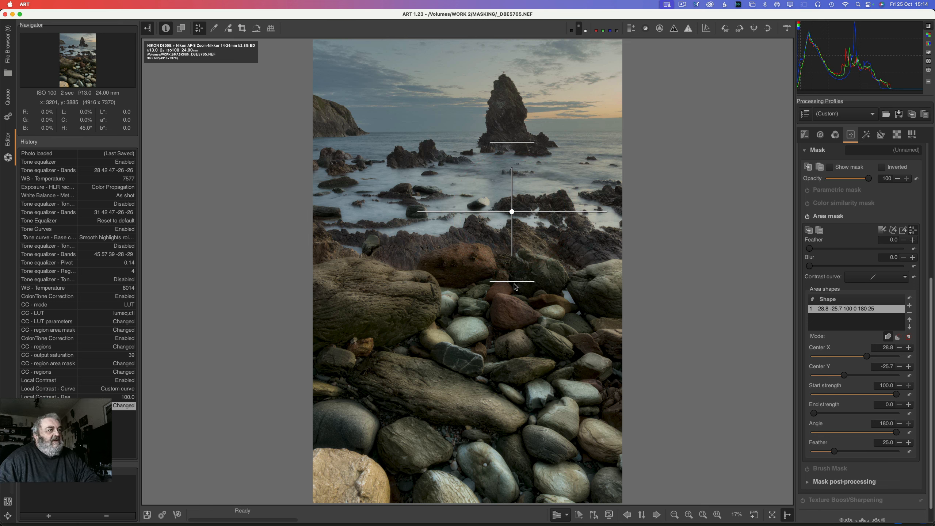
pyautogui.moveTo(512, 282); pyautogui.dragTo(514, 306)
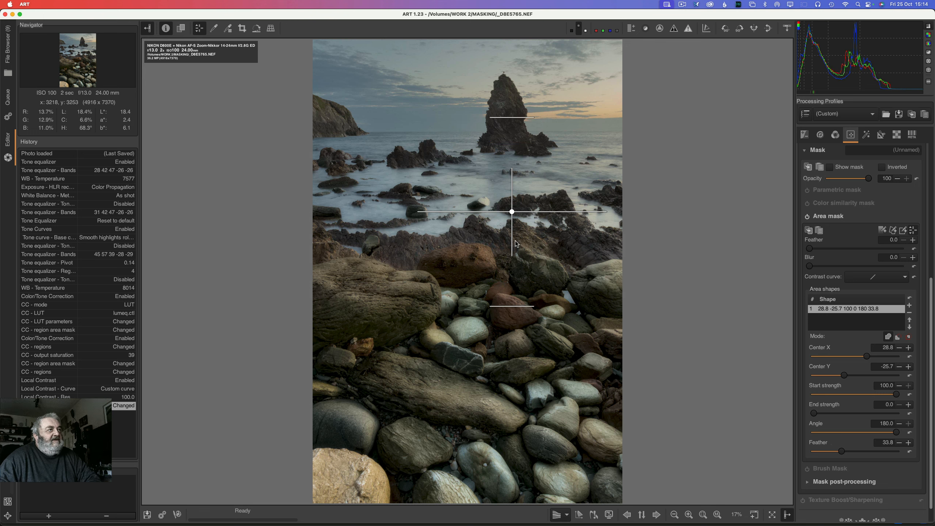
pyautogui.moveTo(511, 212); pyautogui.dragTo(513, 223)
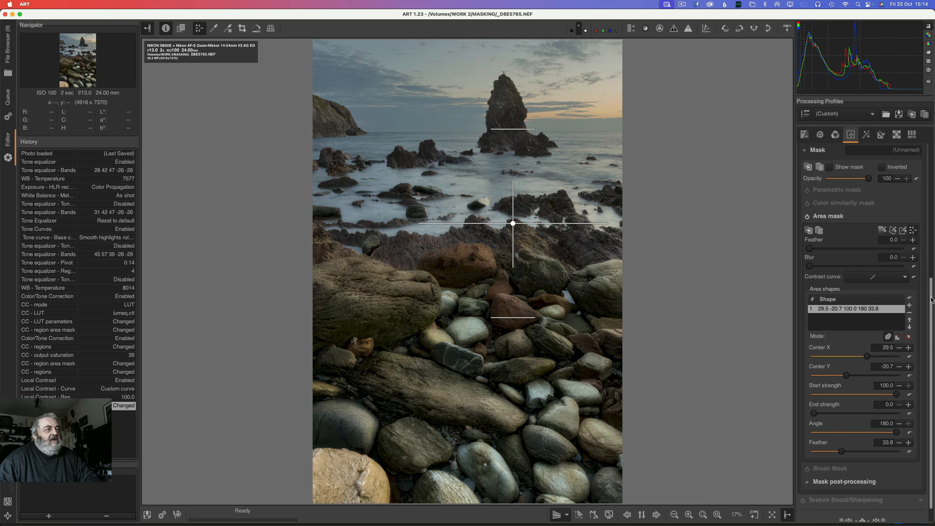
# Set the residual contrast to 68.3 and collapse the area mask settings
pyautogui.moveTo(931, 300); pyautogui.dragTo(931, 232)
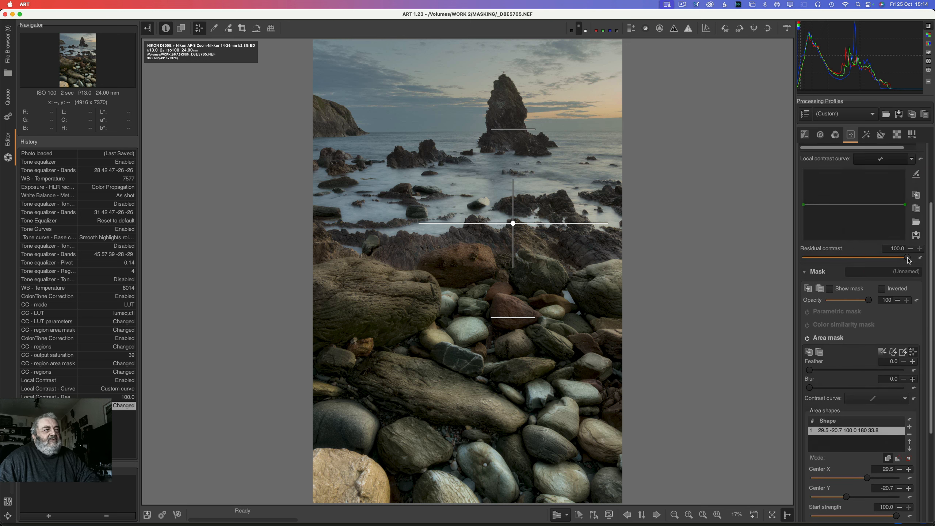
pyautogui.moveTo(907, 257); pyautogui.dragTo(891, 260)
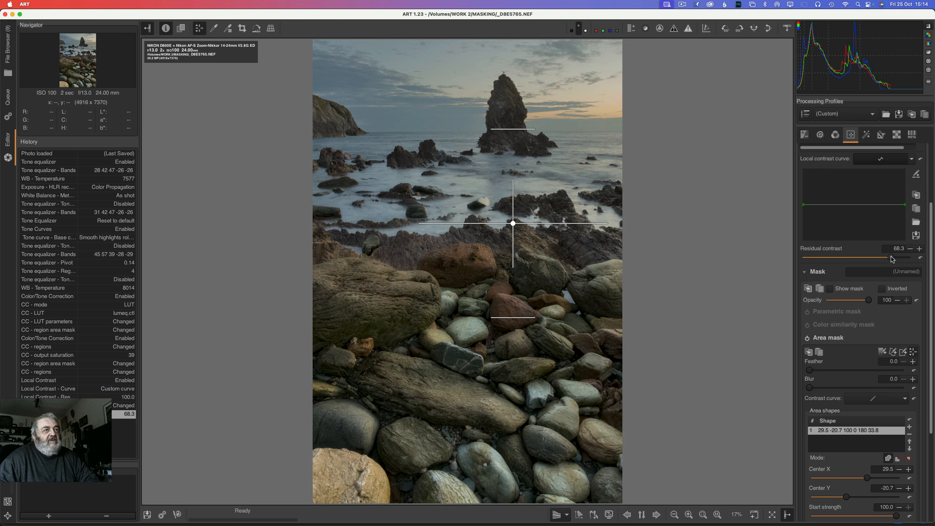
pyautogui.click(826, 336)
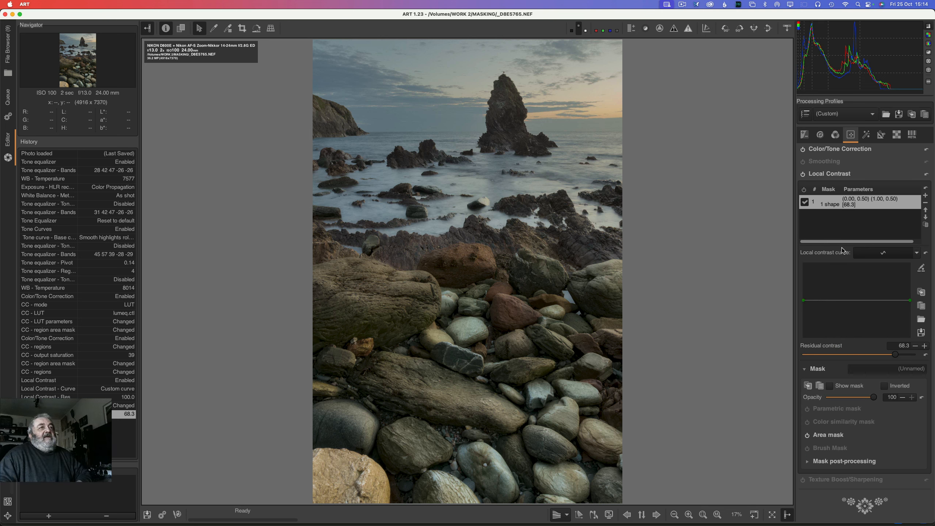
# Toggle Local Contrast off and on repeatedly to compare the foreground with and without it
pyautogui.click(802, 174)
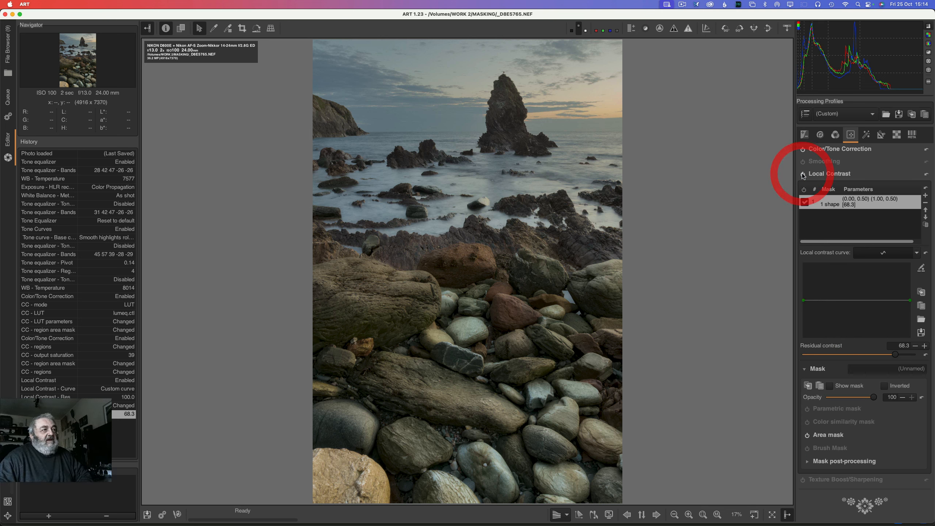
pyautogui.click(802, 175)
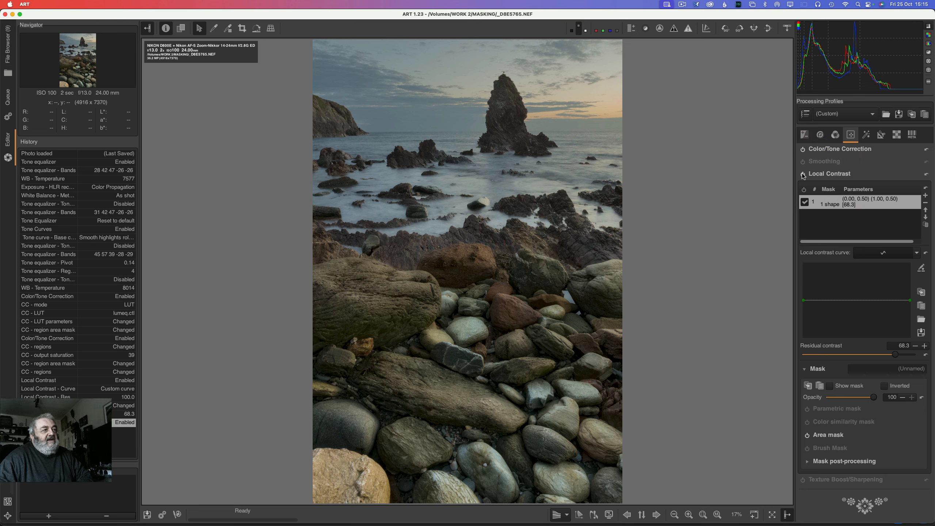
pyautogui.click(803, 174)
pyautogui.click(803, 174)
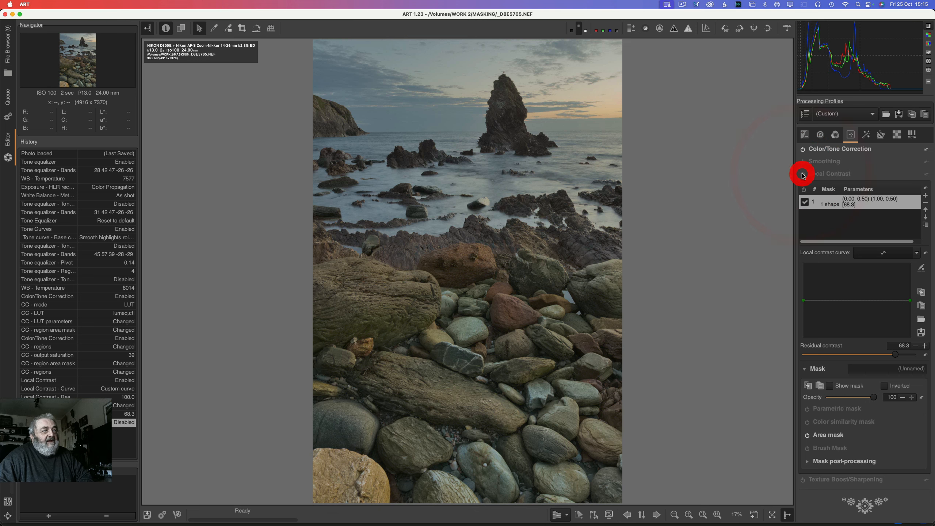